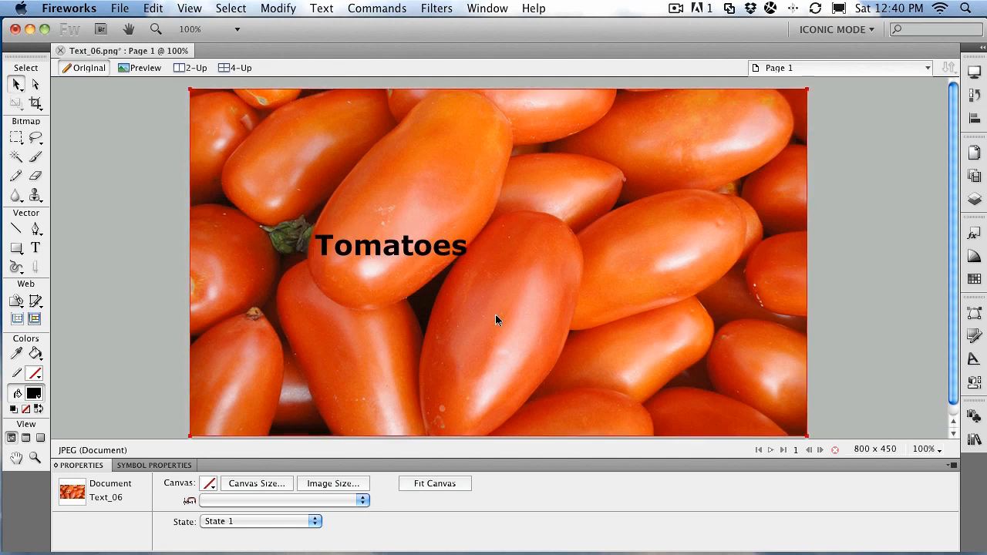
# Step: Select the whole word "Tomatoes" over the photo and set its font size to 96
pyautogui.doubleClick(390, 252)
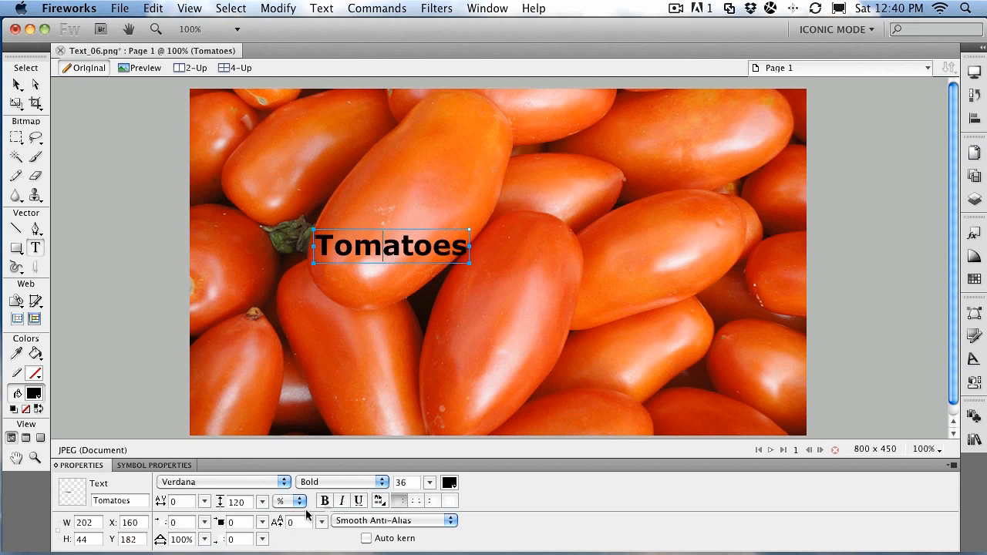
pyautogui.click(430, 482)
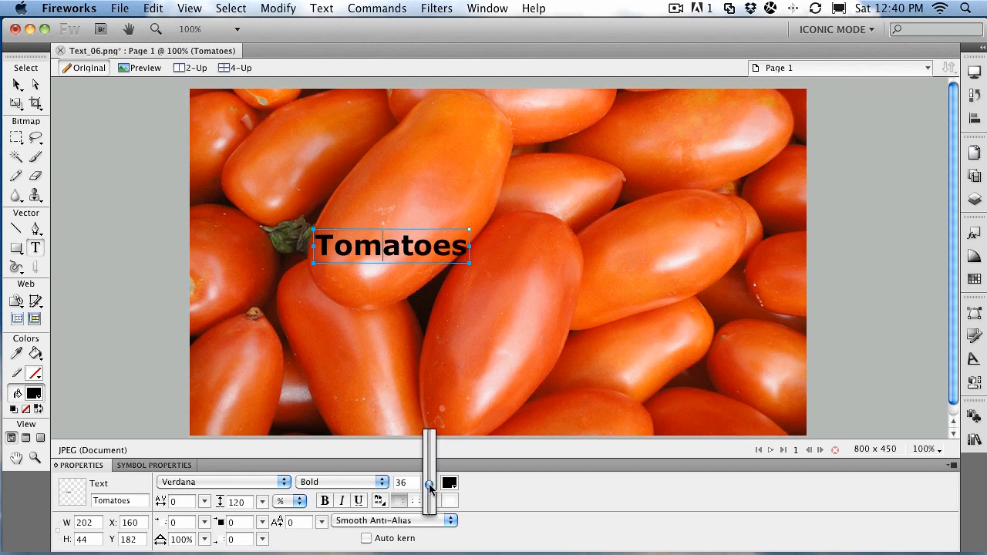
pyautogui.moveTo(430, 485); pyautogui.dragTo(430, 434)
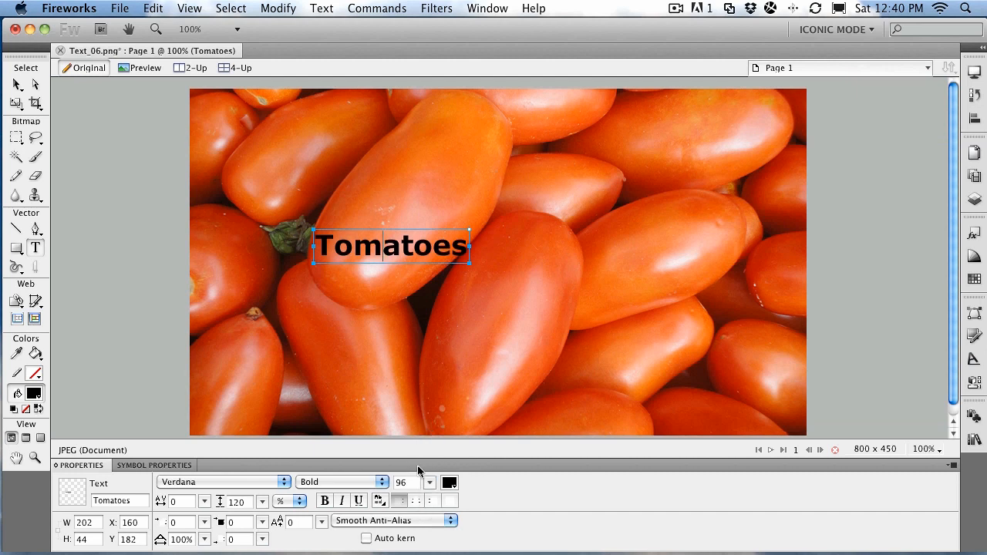
pyautogui.moveTo(318, 244); pyautogui.dragTo(480, 245)
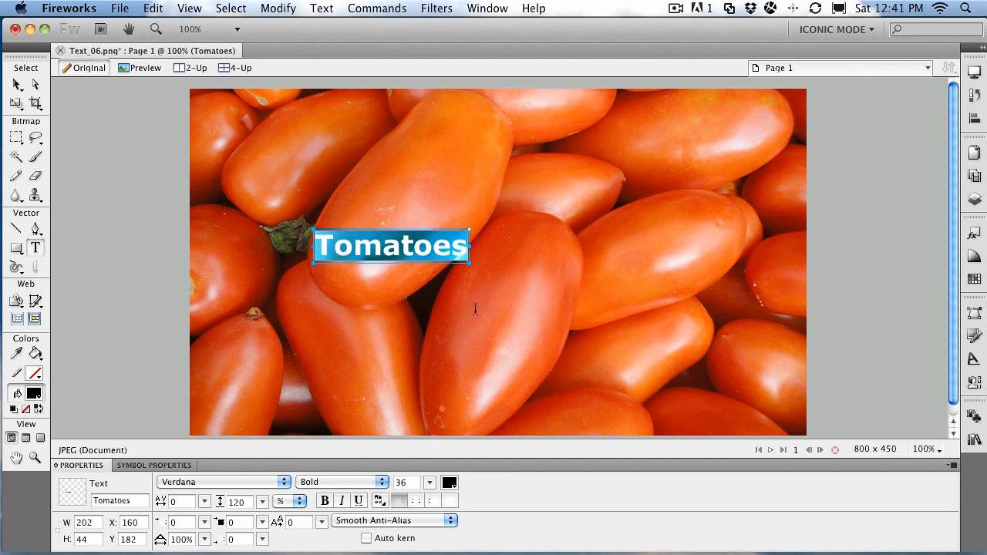
pyautogui.moveTo(429, 483); pyautogui.dragTo(431, 433)
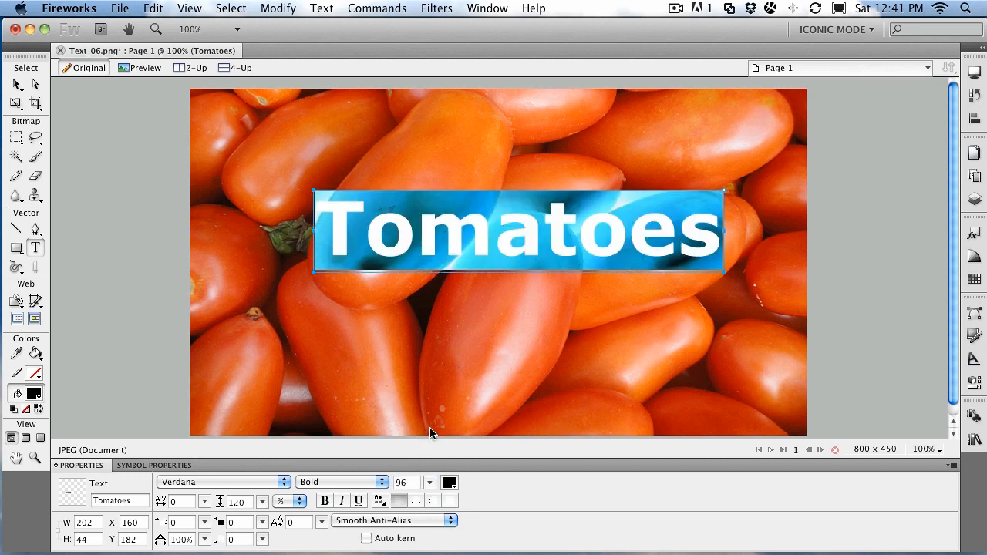
# Step: Set the "Tomatoes" text size to 150 and move the text to the photo's left edge at X 0, Y 93
pyautogui.click(409, 483)
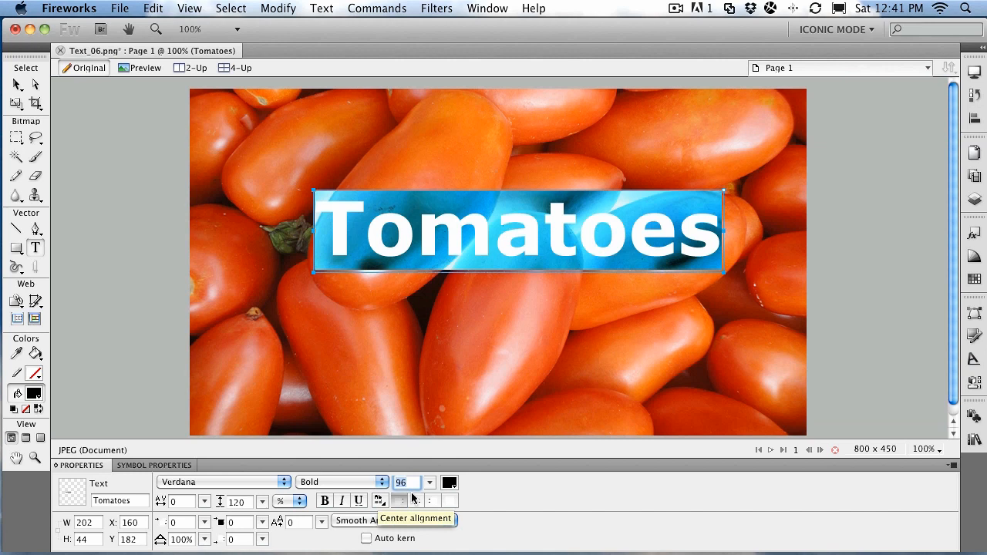
pyautogui.write('150')
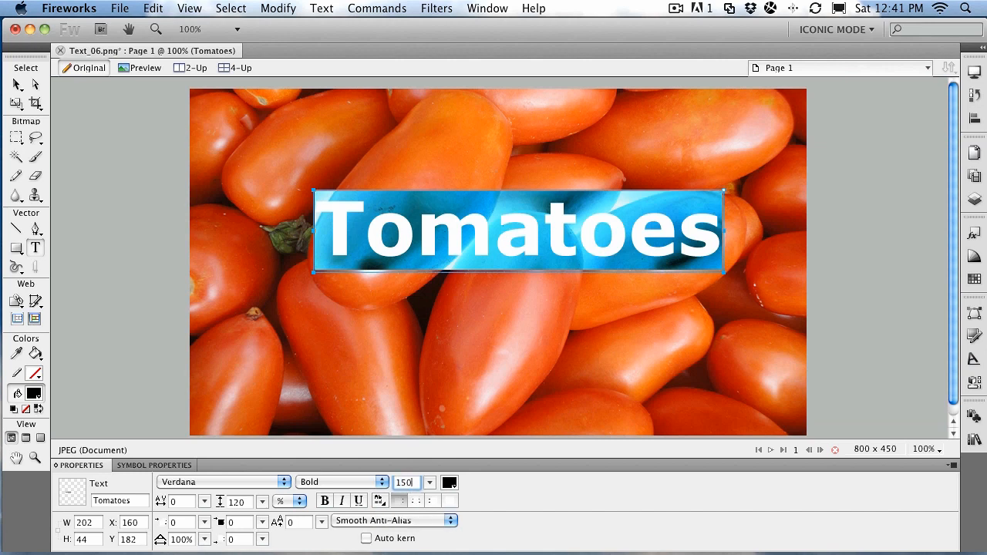
pyautogui.press('Return')
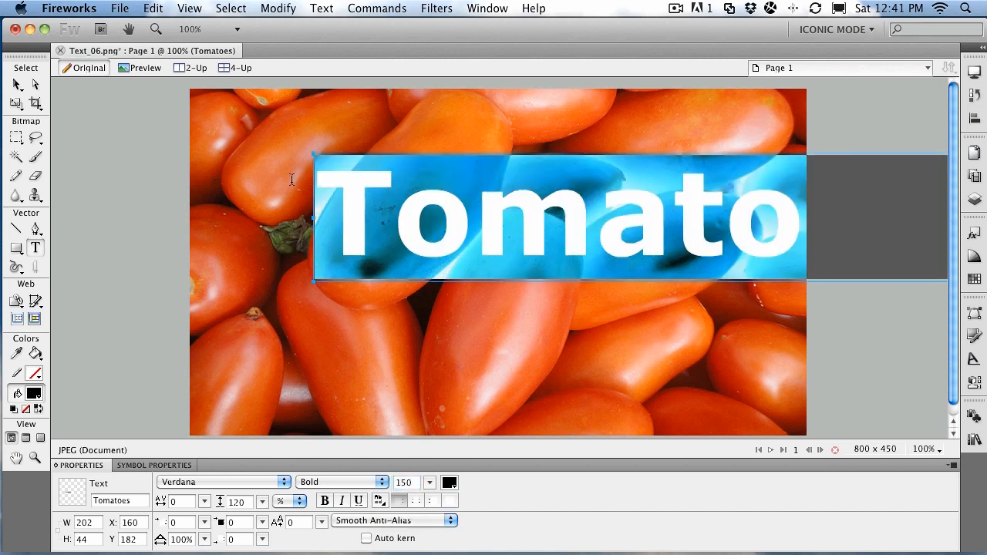
pyautogui.click(17, 84)
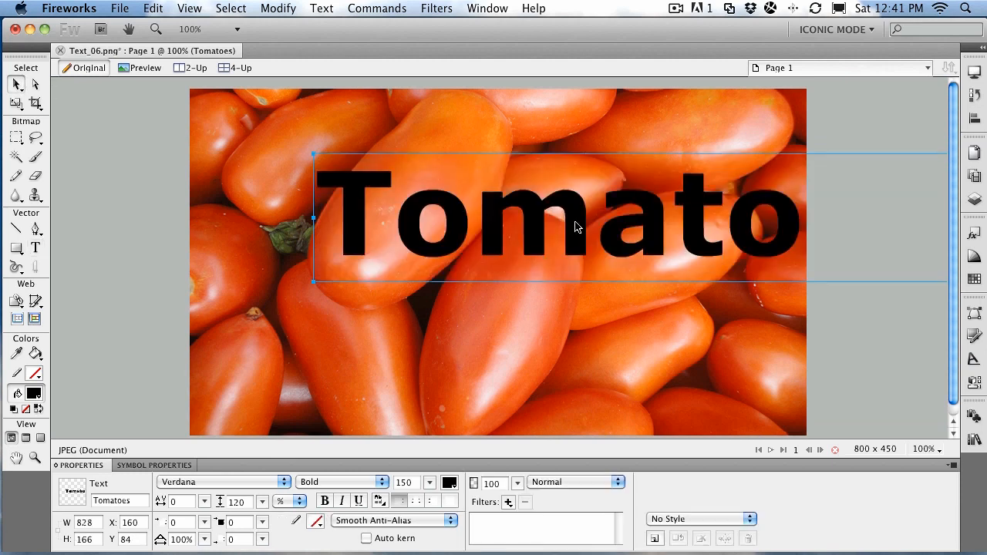
pyautogui.moveTo(569, 227); pyautogui.dragTo(443, 232)
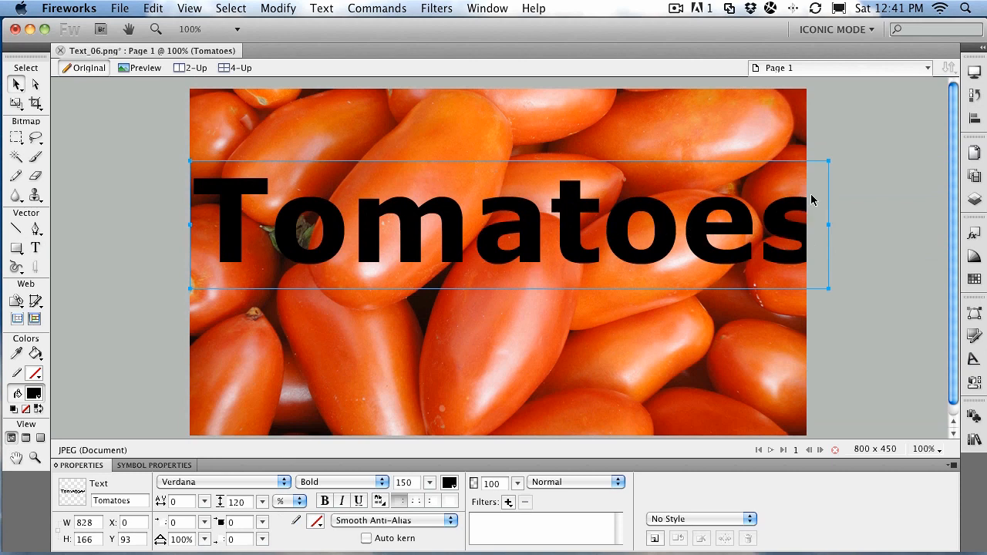
# Step: Tighten the letter spacing of the whole "Tomatoes" text to -21 so it fits the photo's width
pyautogui.click(35, 250)
pyautogui.doubleClick(471, 222)
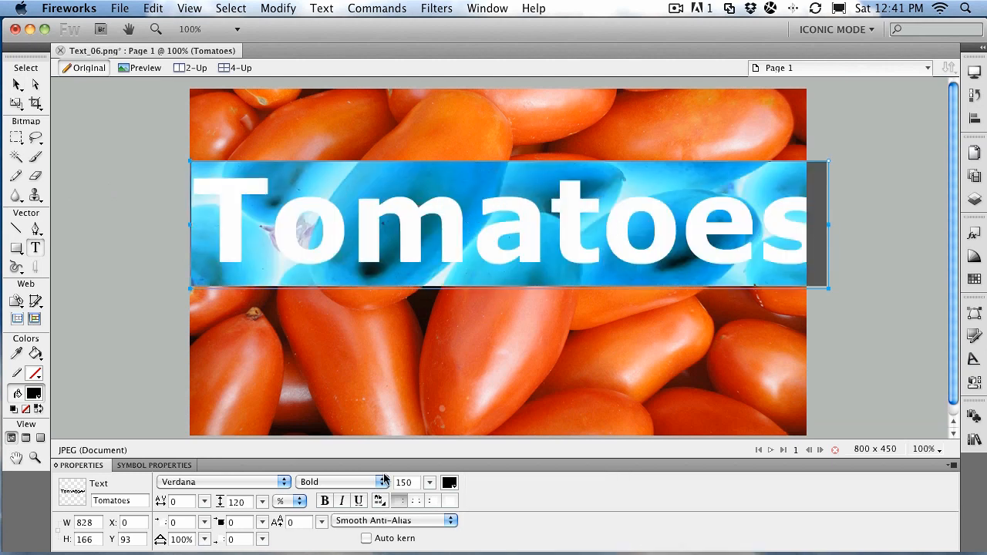
pyautogui.moveTo(203, 502); pyautogui.dragTo(205, 507)
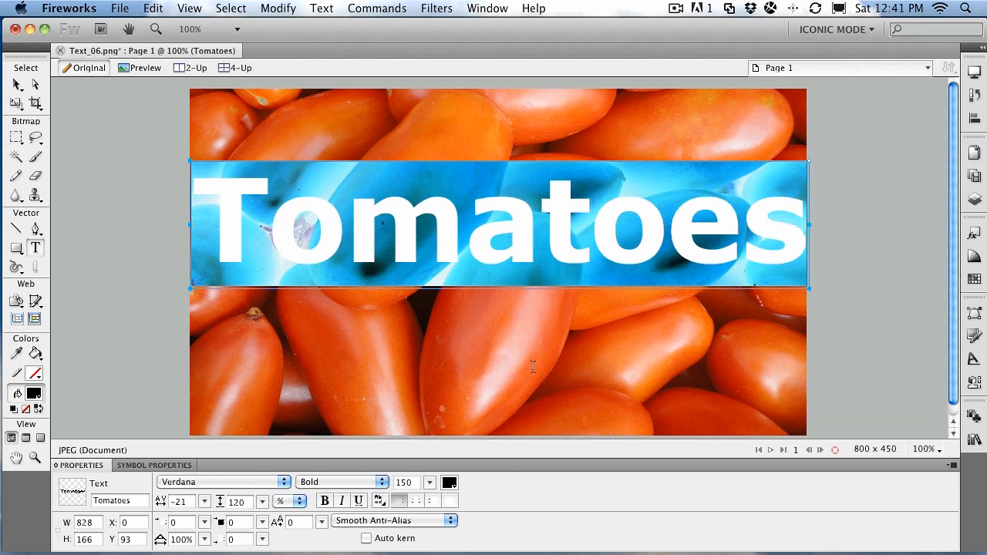
pyautogui.click(17, 84)
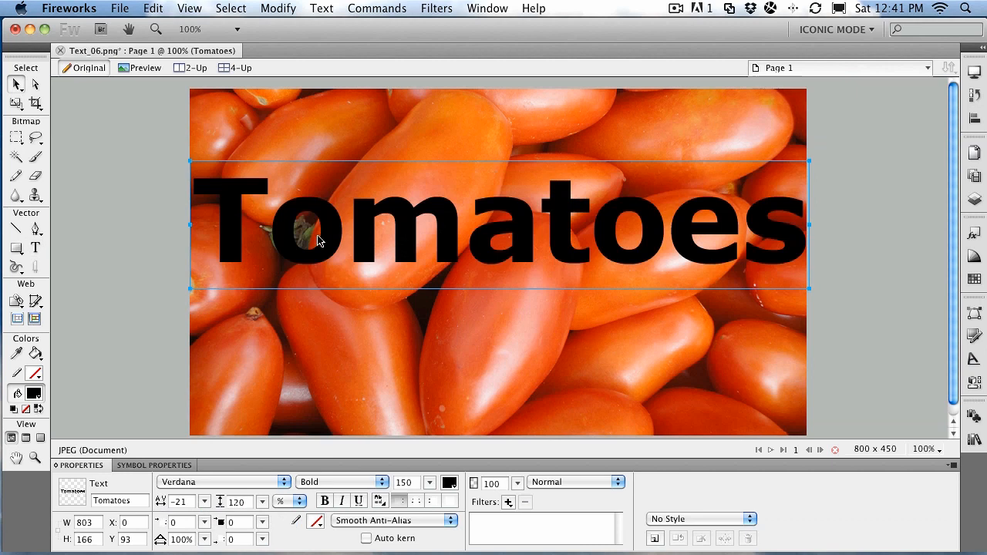
# Step: Try grouping the black "Tomatoes" text and the tomato photo as a mask, and undo it
pyautogui.keyDown('shift'); pyautogui.click(329, 348); pyautogui.keyUp('shift')
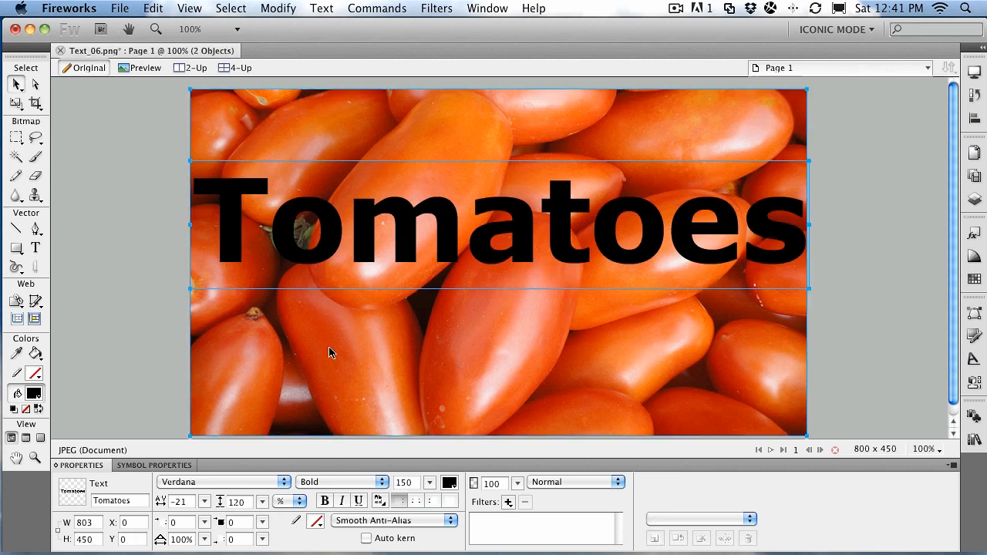
pyautogui.click(278, 8)
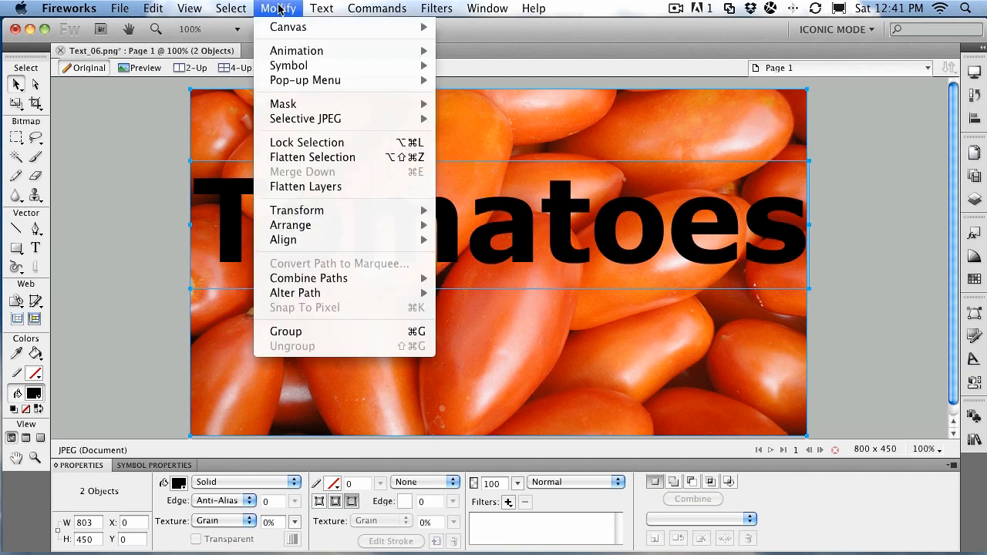
pyautogui.moveTo(288, 103)
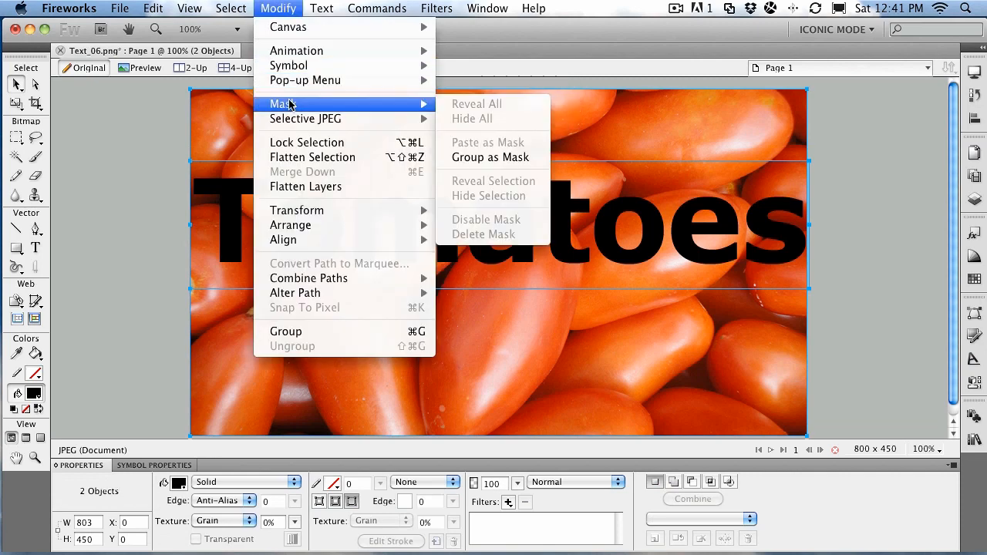
pyautogui.click(507, 157)
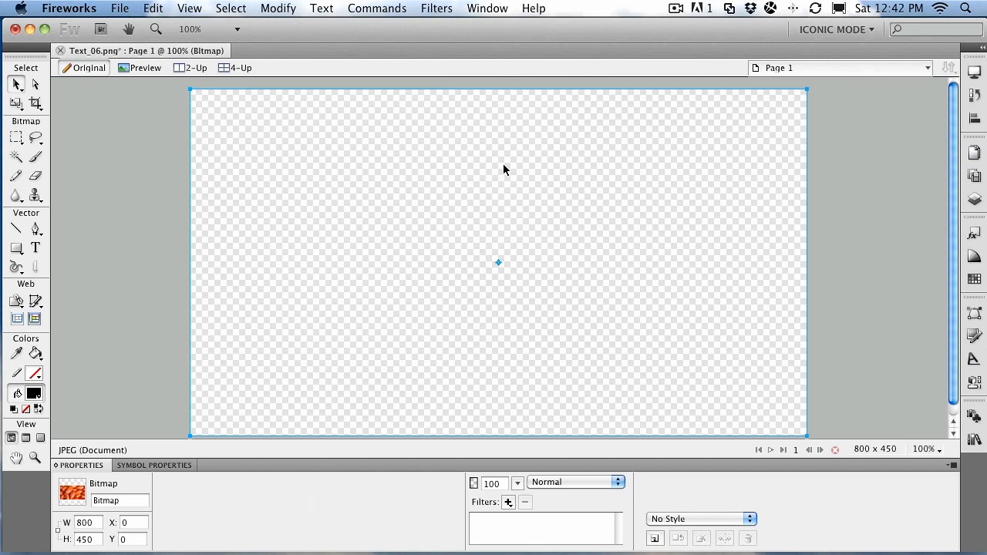
pyautogui.press('super+z')
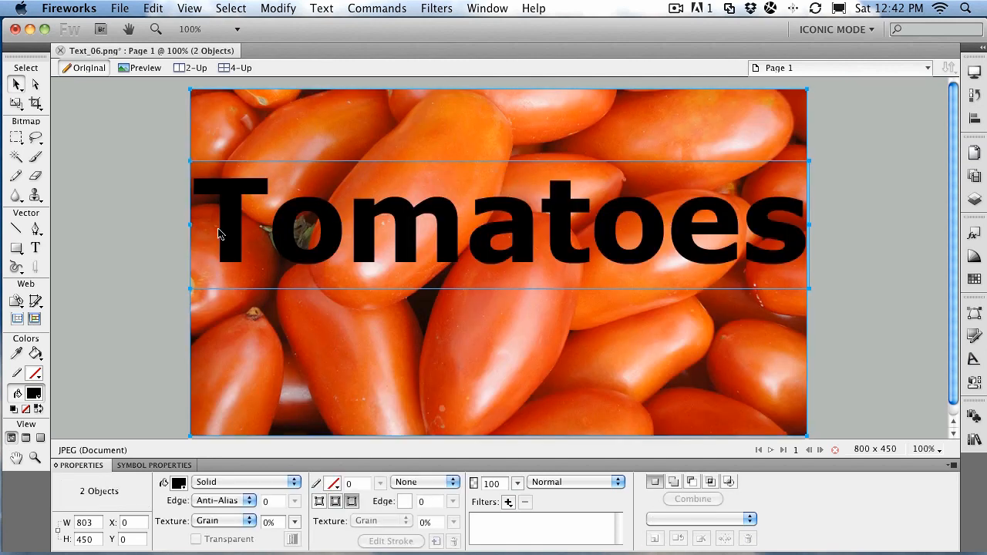
# Step: Change the fill colour of the whole "Tomatoes" text to white (#FFFFFF)
pyautogui.click(35, 248)
pyautogui.moveTo(214, 234); pyautogui.dragTo(850, 224)
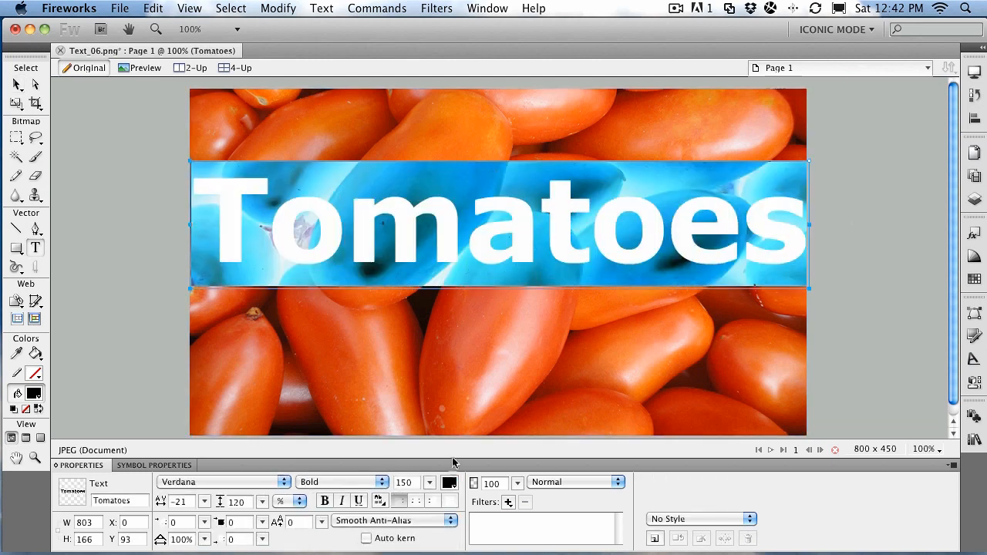
pyautogui.click(450, 483)
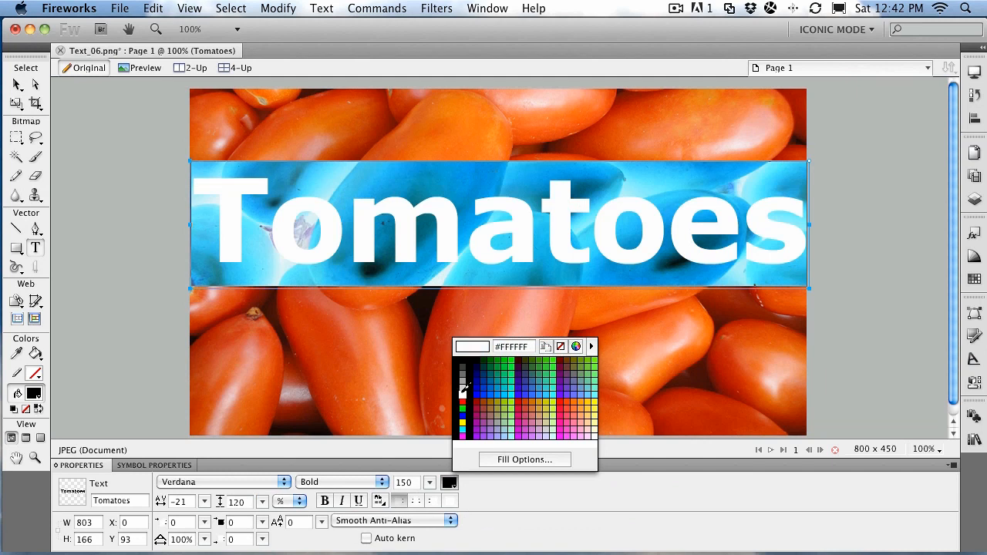
pyautogui.click(462, 391)
pyautogui.click(16, 84)
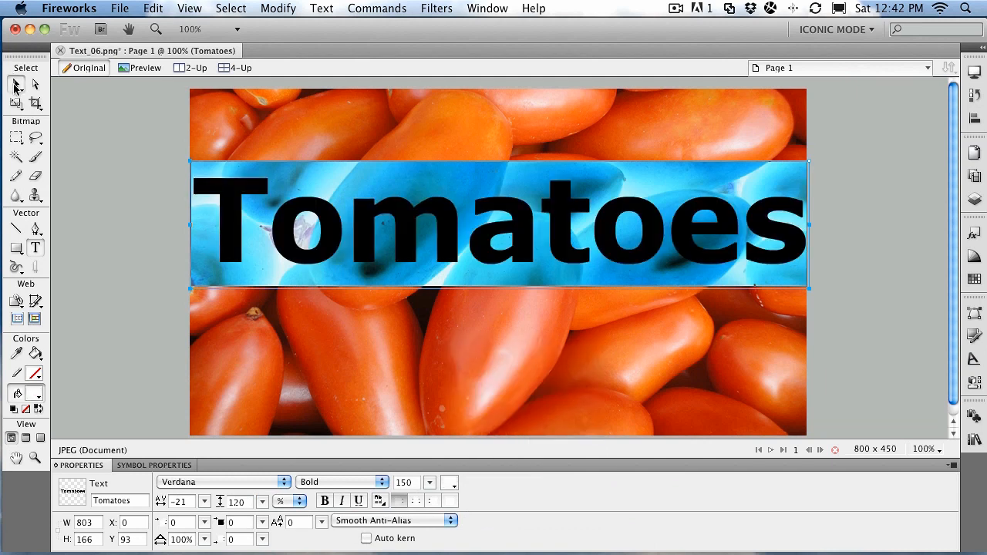
# Step: Add the tomato photo to the selection and group it with the white text as a mask
pyautogui.keyDown('shift'); pyautogui.click(260, 133); pyautogui.keyUp('shift')
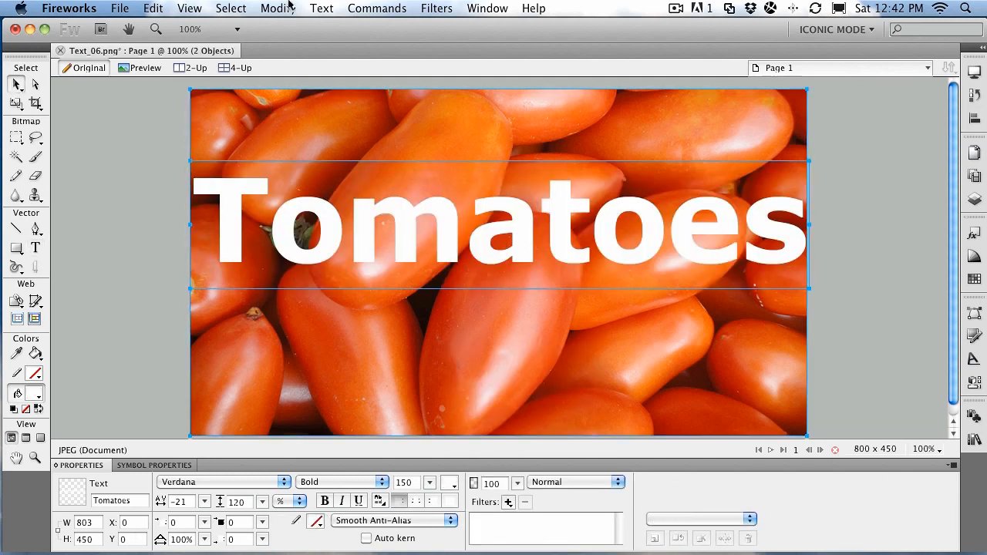
pyautogui.click(279, 9)
pyautogui.moveTo(289, 111)
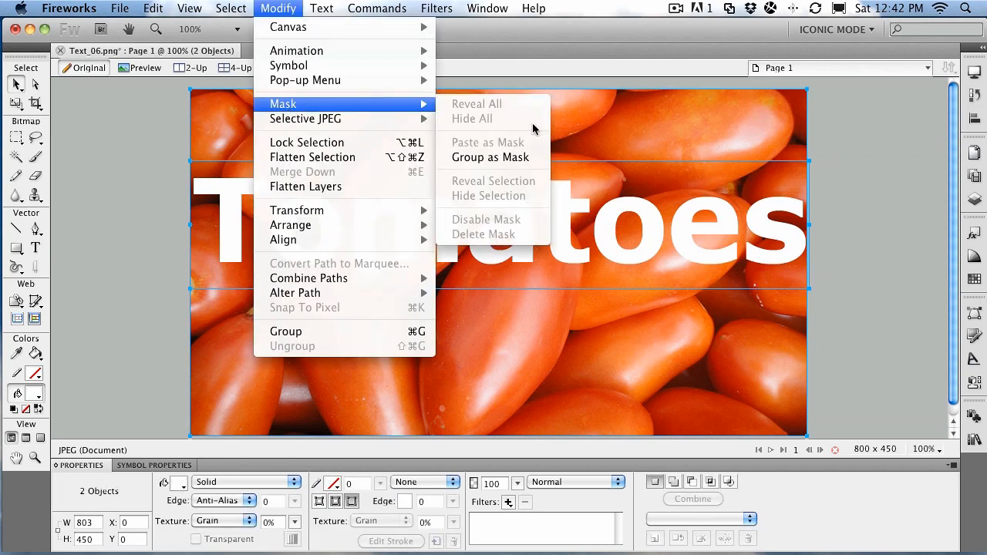
pyautogui.click(526, 159)
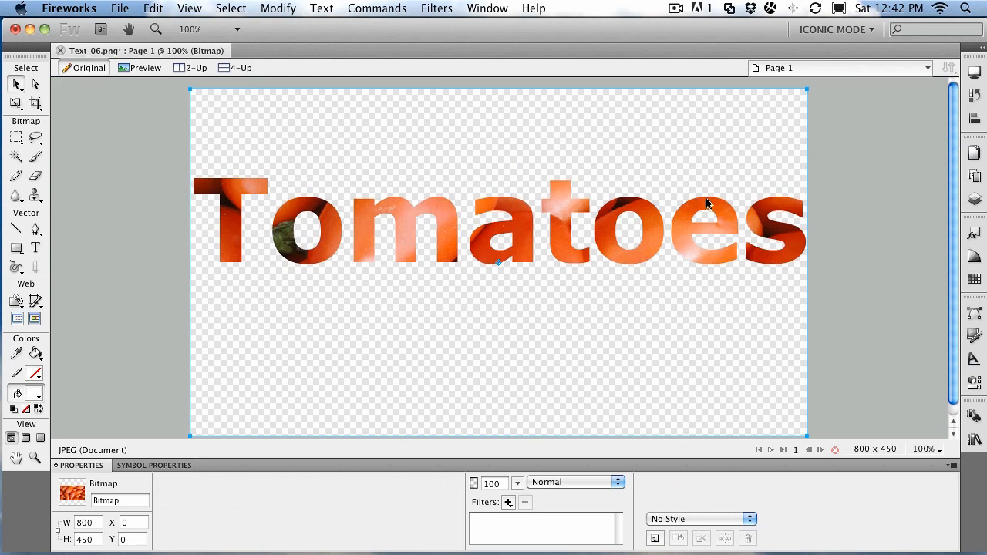
# Step: Show the masked bitmap's layer and shift the photo inside the text mask to X 13, Y 10, then deselect it
pyautogui.click(975, 202)
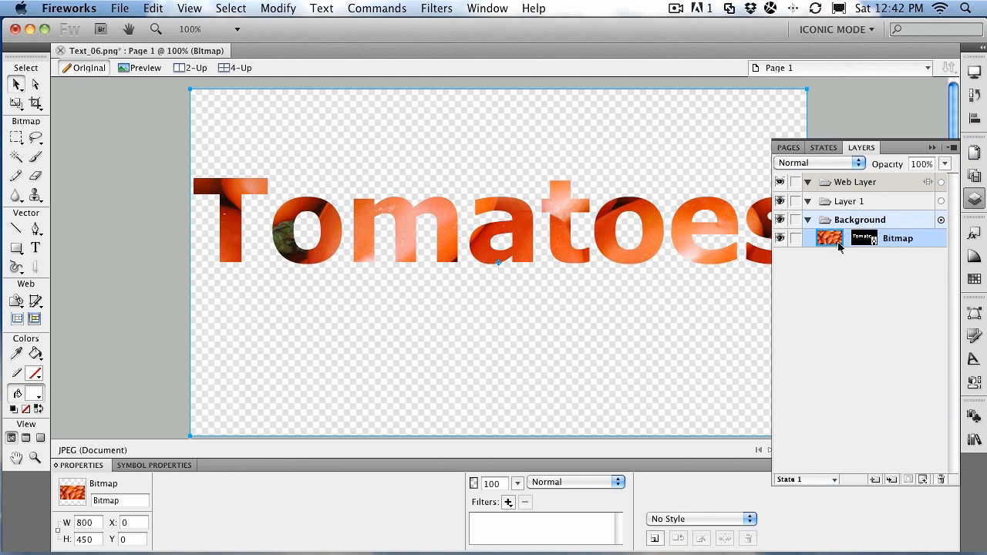
pyautogui.moveTo(522, 237)
pyautogui.mouseDown()
pyautogui.moveTo(522, 187)
pyautogui.moveTo(522, 267)
pyautogui.moveTo(522, 247)
pyautogui.moveTo(462, 247)
pyautogui.moveTo(548, 251)
pyautogui.moveTo(531, 250)
pyautogui.mouseUp()
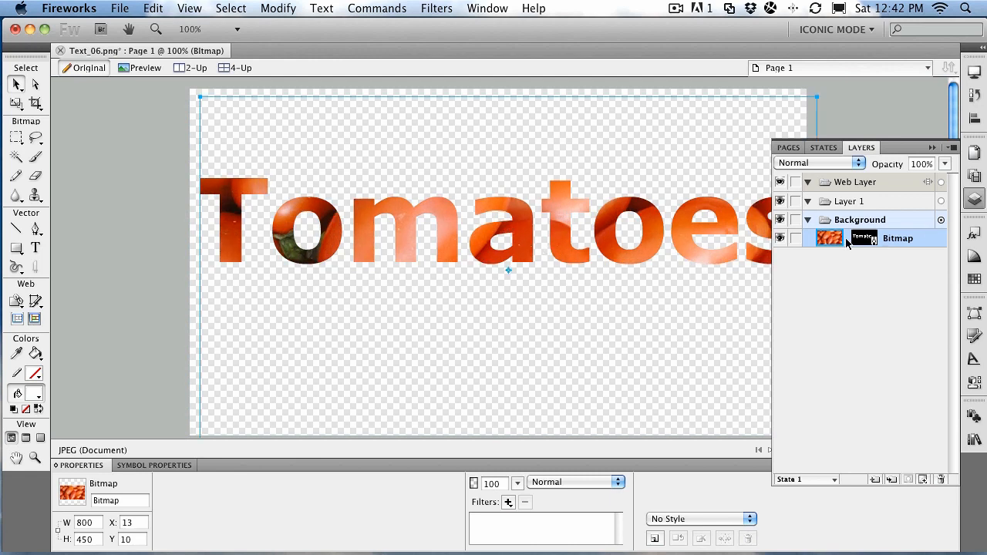
pyautogui.click(933, 148)
pyautogui.click(843, 181)
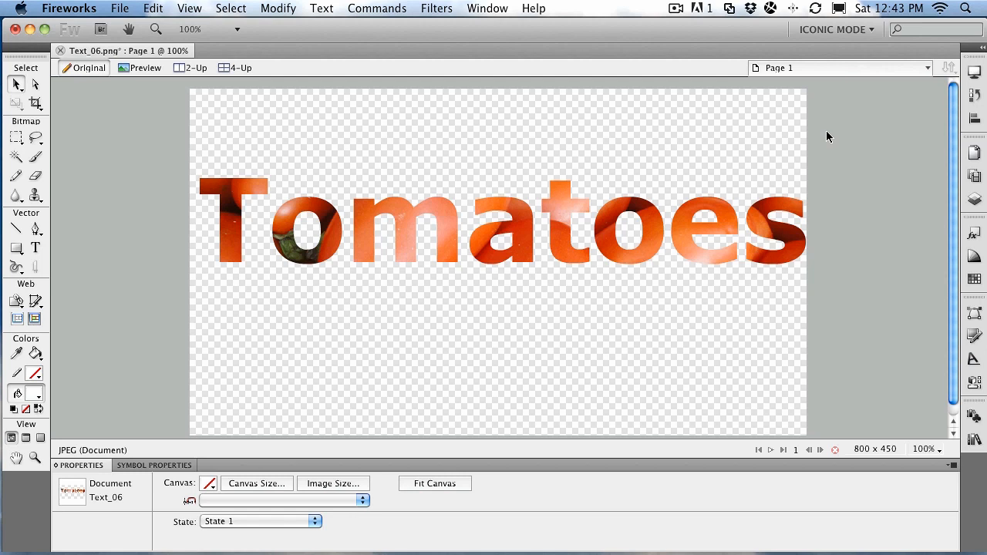
# Step: Switch the document to Page 2 with the gradient rectangle and the "Text Mask" text
pyautogui.click(975, 201)
pyautogui.click(791, 147)
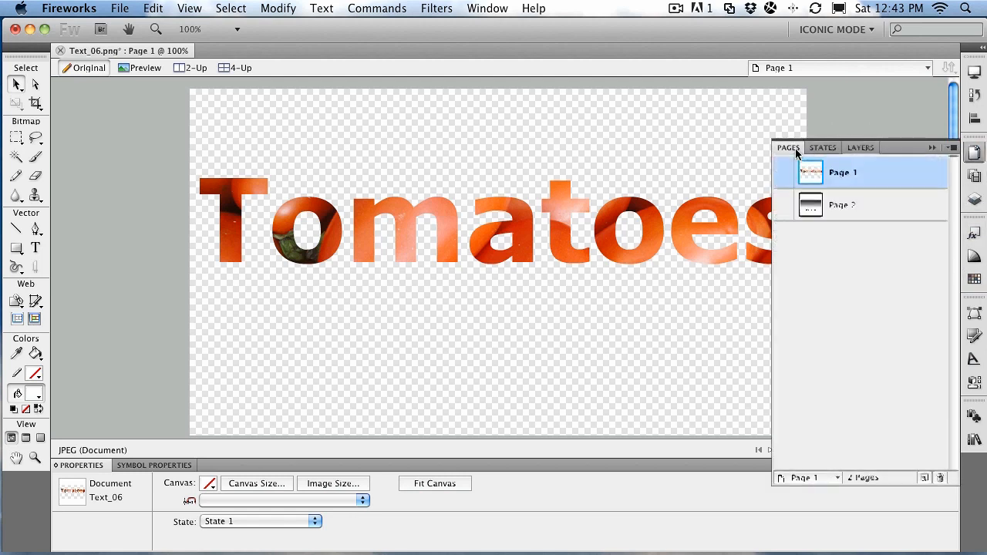
pyautogui.click(842, 210)
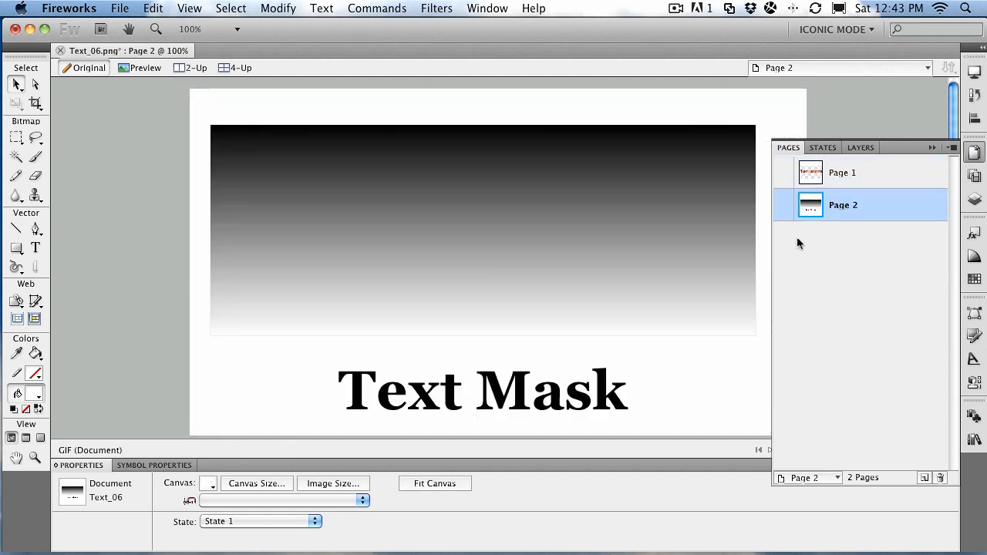
# Step: Change the rectangle's linear gradient preset to Silver, then to Copper
pyautogui.click(523, 398)
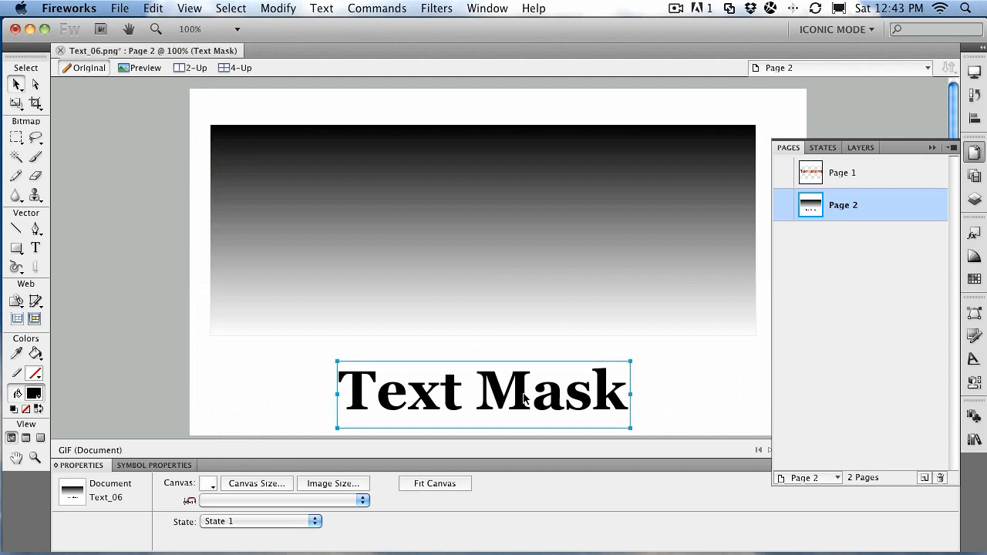
pyautogui.click(463, 214)
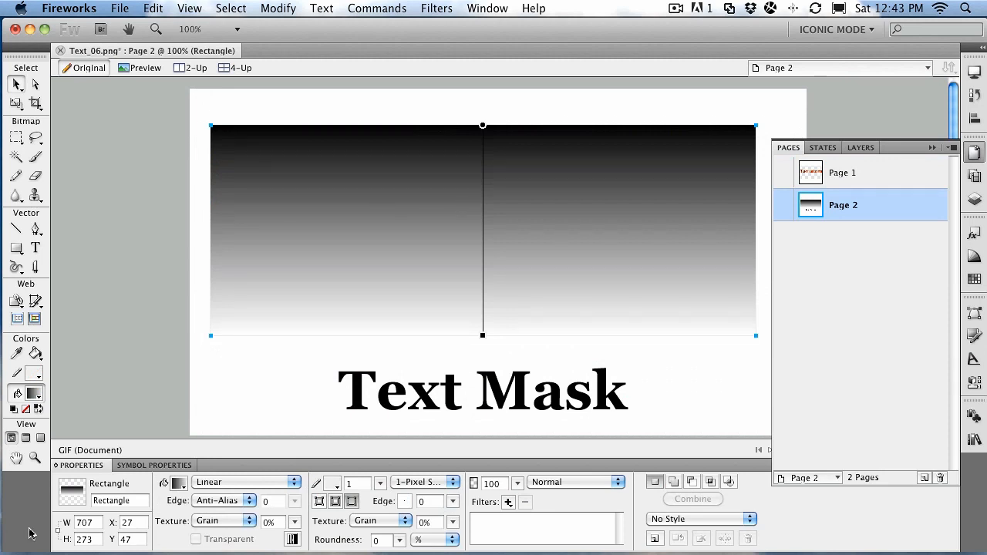
pyautogui.click(178, 484)
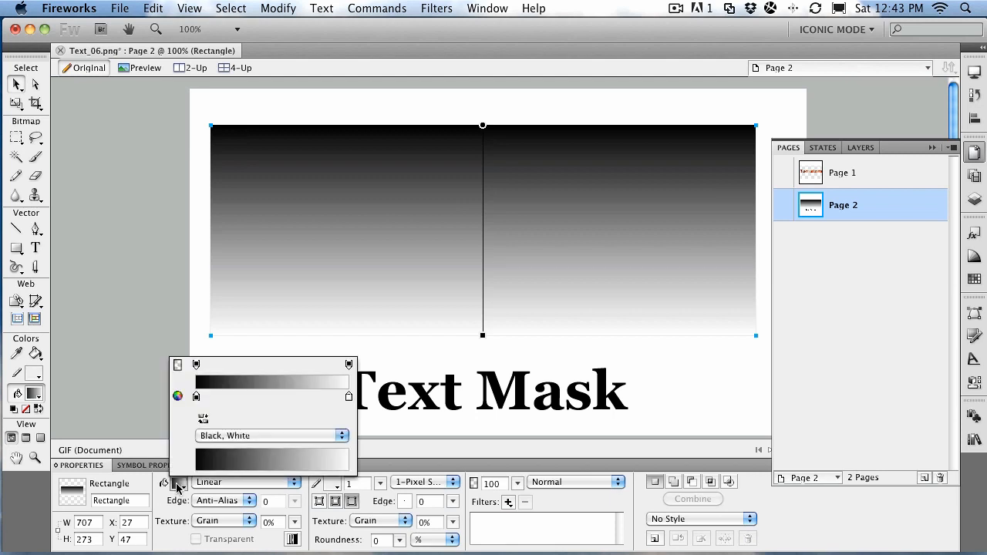
pyautogui.click(276, 437)
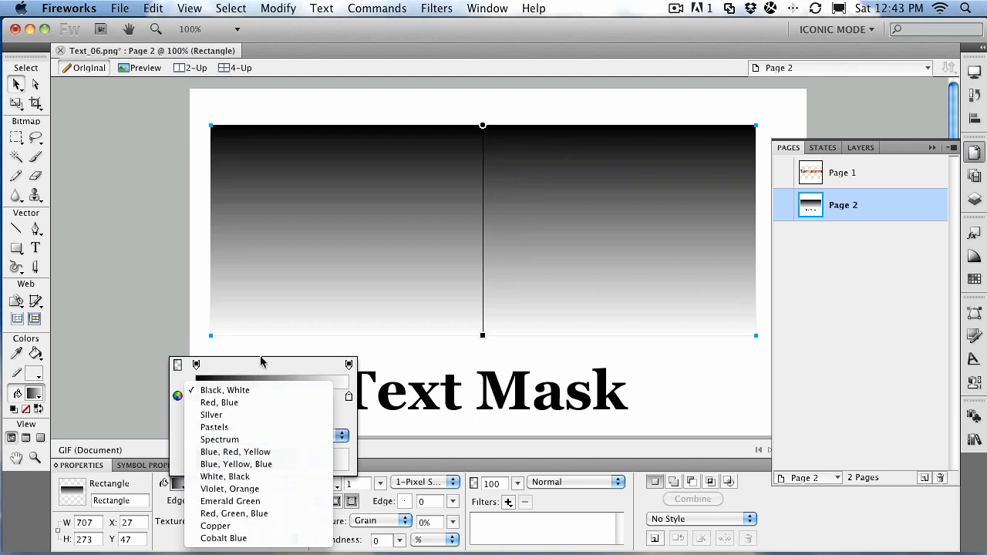
pyautogui.click(254, 419)
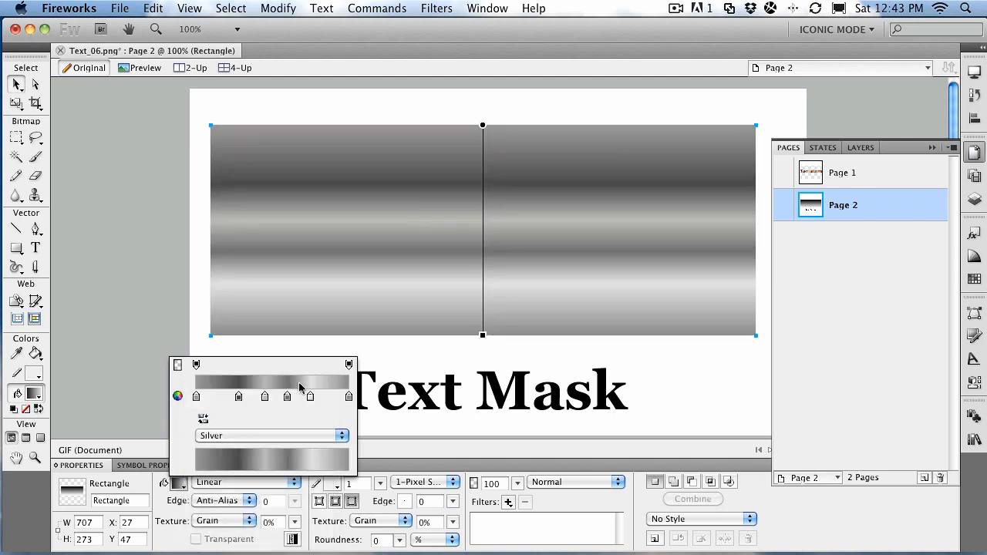
pyautogui.click(254, 439)
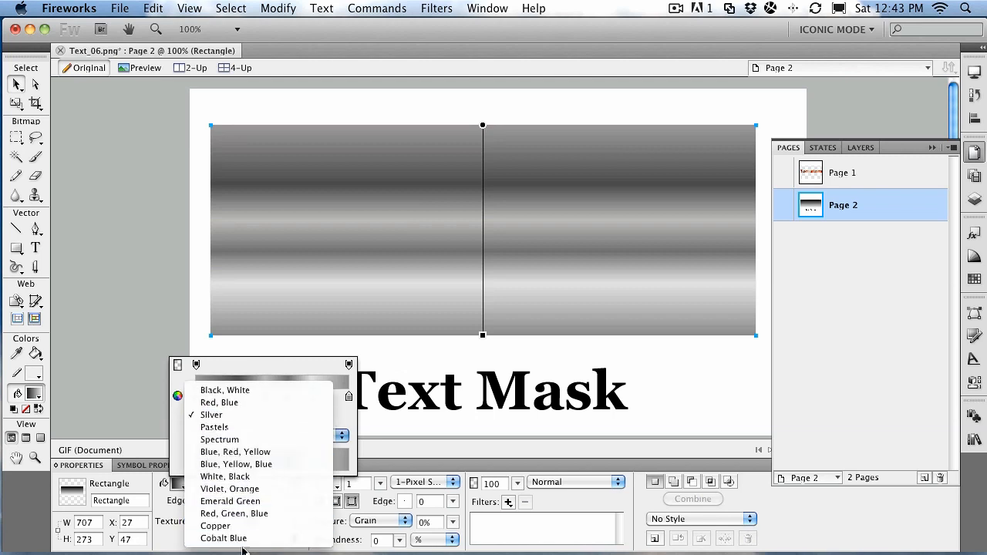
pyautogui.click(243, 523)
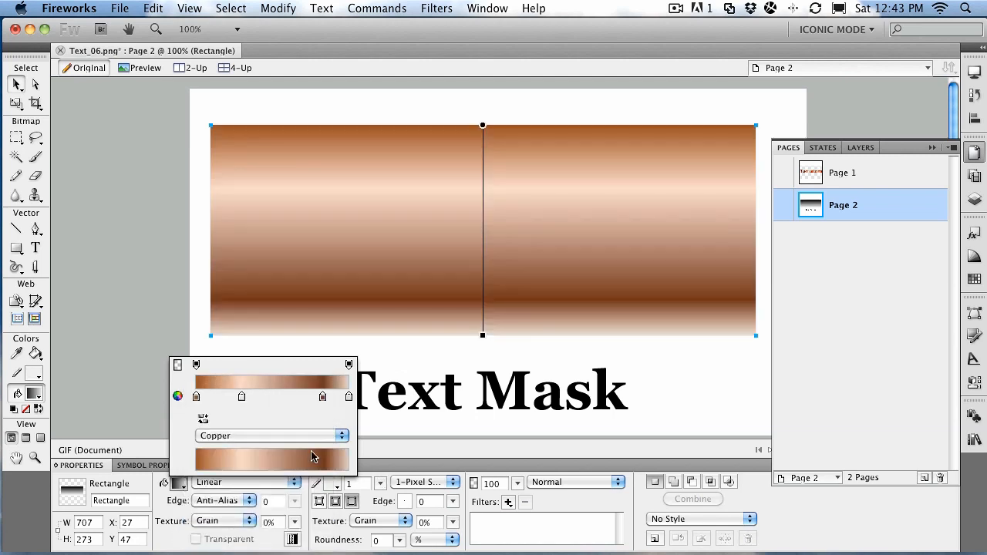
# Step: Try the Cobalt Blue preset on the rectangle's gradient, then return it to Copper
pyautogui.click(257, 436)
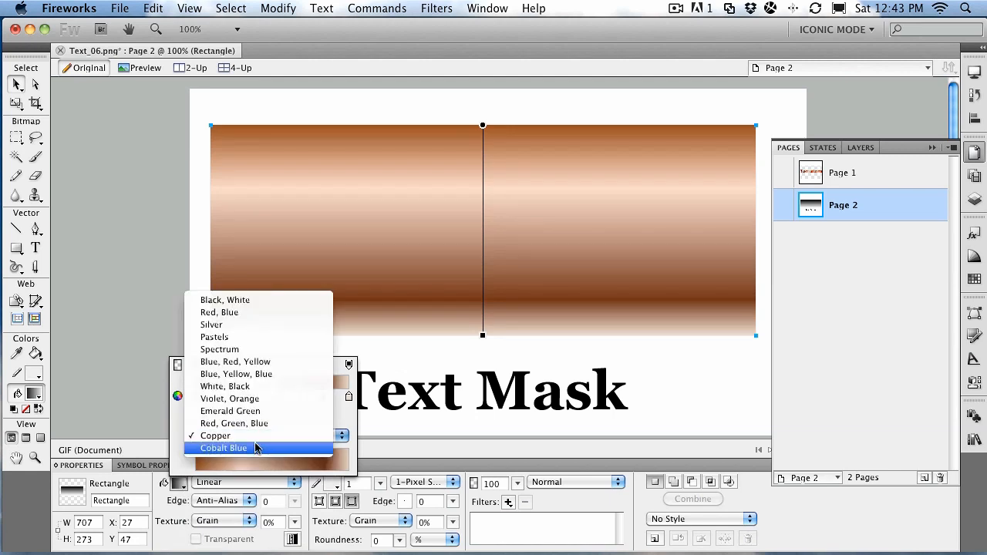
pyautogui.click(254, 446)
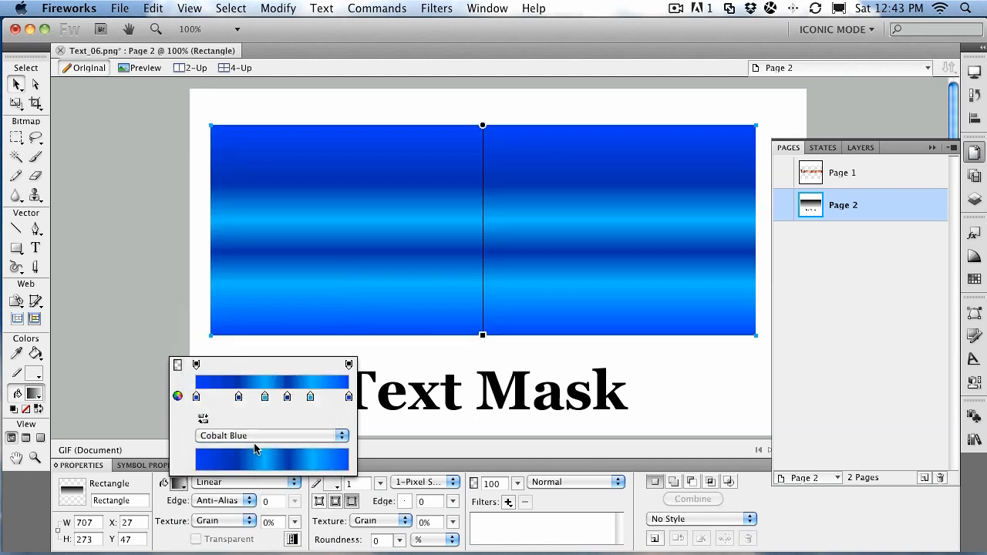
pyautogui.click(262, 435)
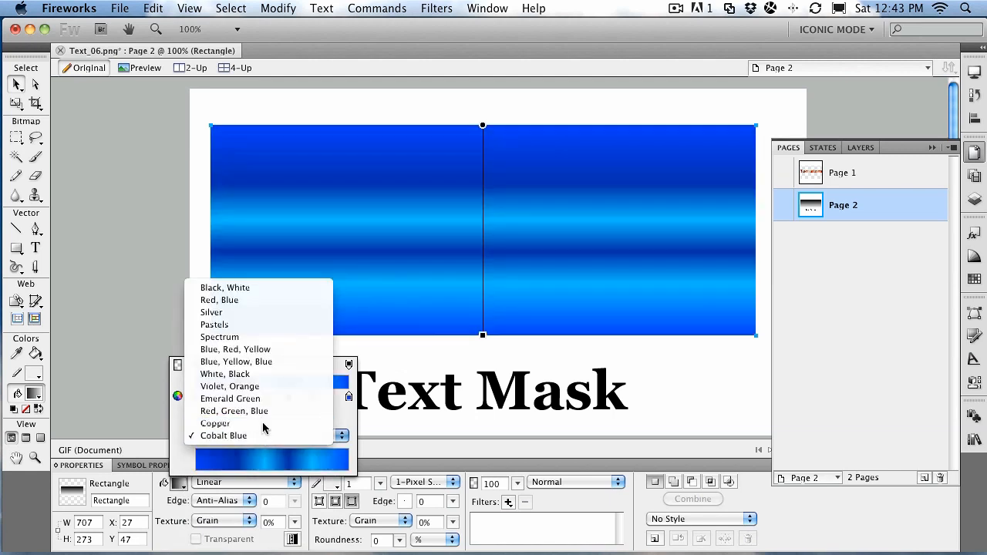
pyautogui.click(263, 422)
# Step: Move the "Text Mask" text onto the copper rectangle, set its font size to 150 and shift it to about X 7, Y 76
pyautogui.click(588, 399)
pyautogui.moveTo(521, 409); pyautogui.dragTo(512, 206)
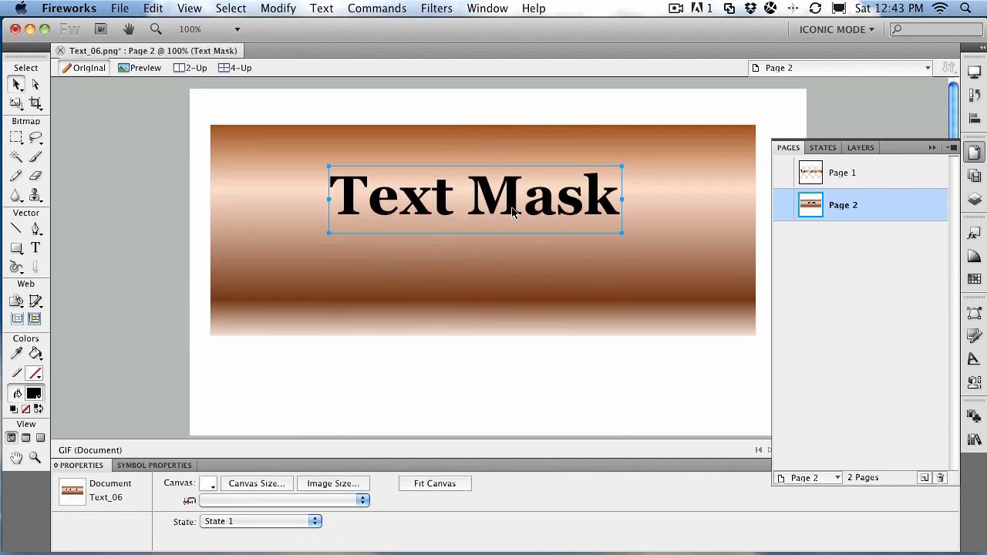
pyautogui.press('t')
pyautogui.moveTo(331, 202); pyautogui.dragTo(404, 391)
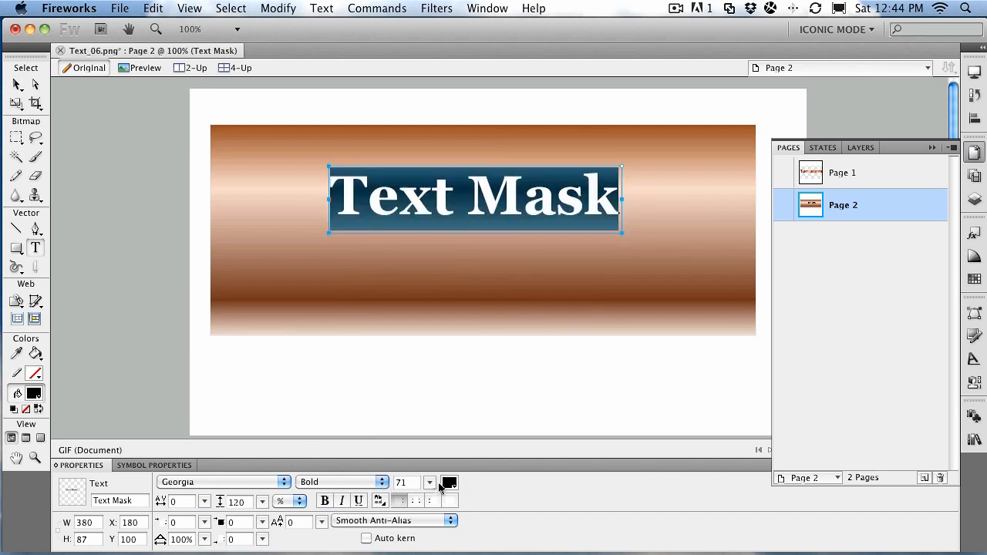
pyautogui.doubleClick(396, 483)
pyautogui.write('150')
pyautogui.press('Return')
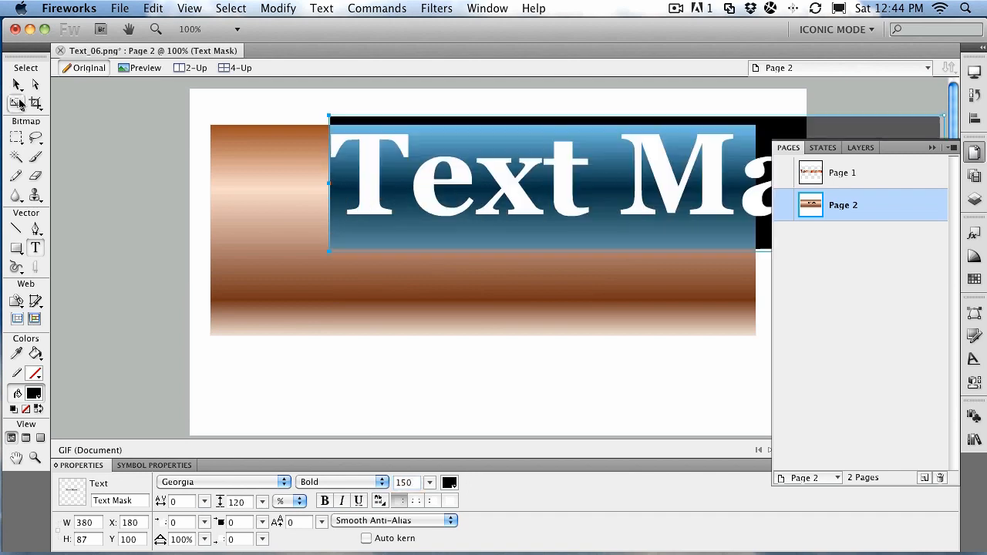
pyautogui.click(17, 82)
pyautogui.moveTo(412, 180); pyautogui.dragTo(296, 216)
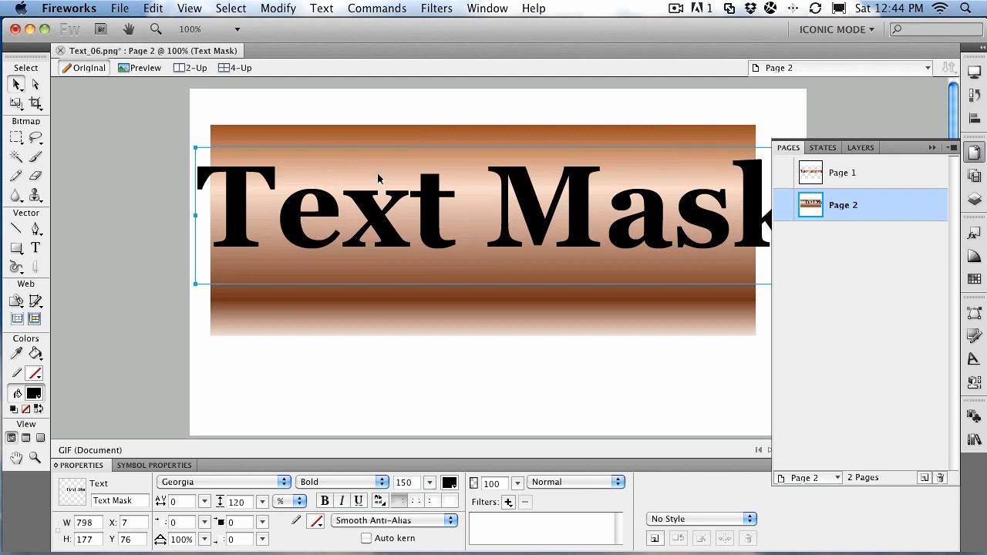
# Step: Set the whole "Text Mask" text to size 120 and centre it over the rectangle at about X 61, Y 103
pyautogui.press('t')
pyautogui.moveTo(213, 216); pyautogui.dragTo(984, 212)
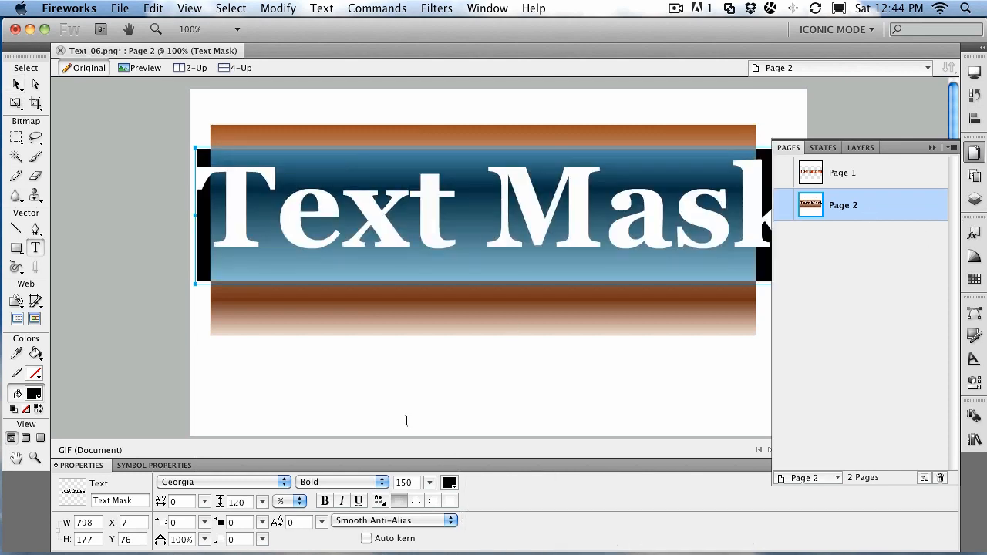
pyautogui.click(403, 482)
pyautogui.write('120')
pyautogui.press('Return')
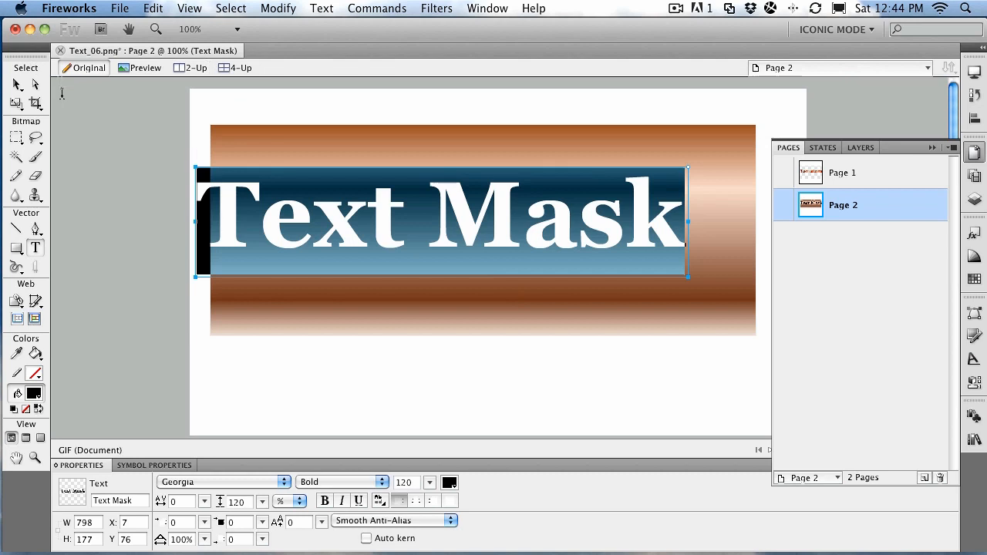
pyautogui.click(17, 85)
pyautogui.moveTo(269, 231); pyautogui.dragTo(316, 232)
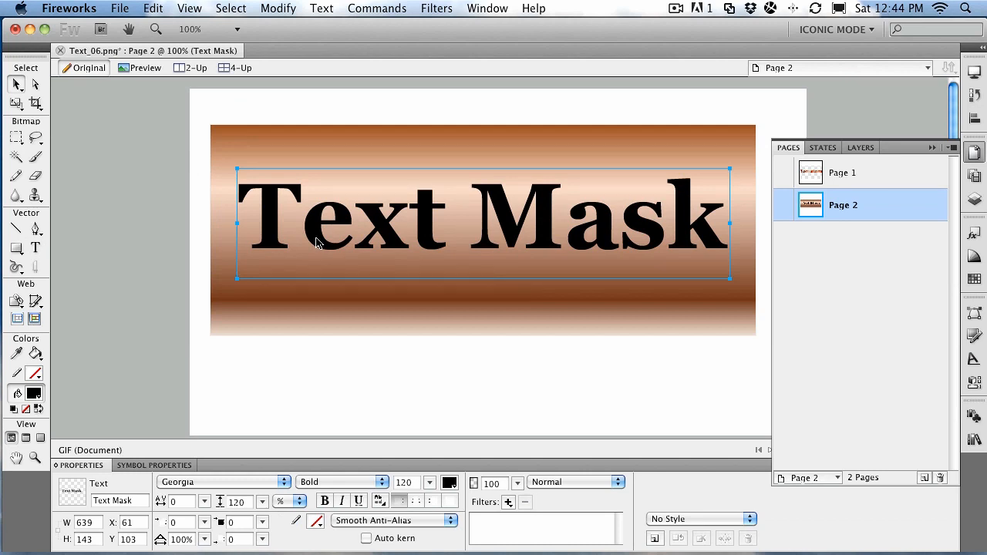
# Step: Change the fill colour of the whole "Text Mask" text to white
pyautogui.click(35, 247)
pyautogui.moveTo(242, 223); pyautogui.dragTo(782, 229)
pyautogui.click(448, 483)
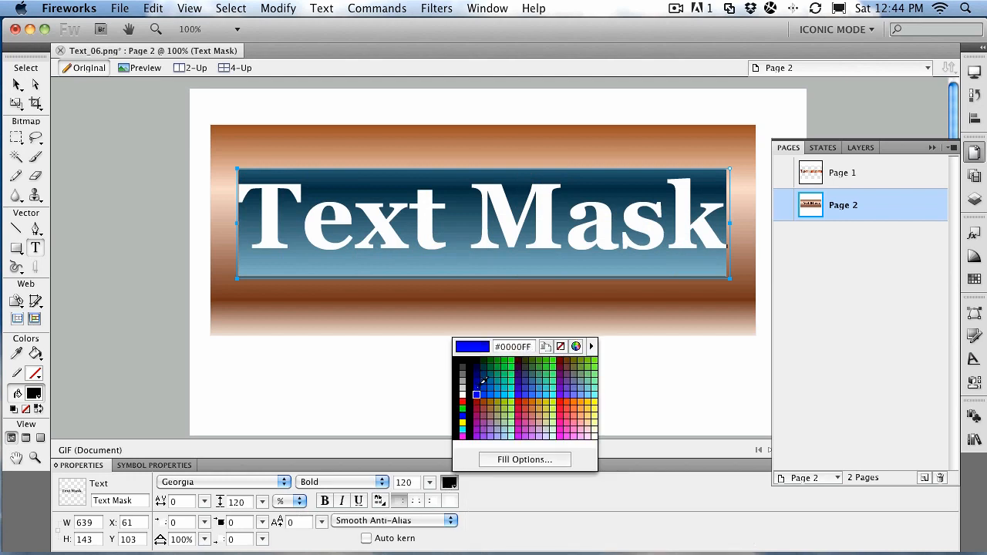
pyautogui.click(460, 398)
pyautogui.click(17, 84)
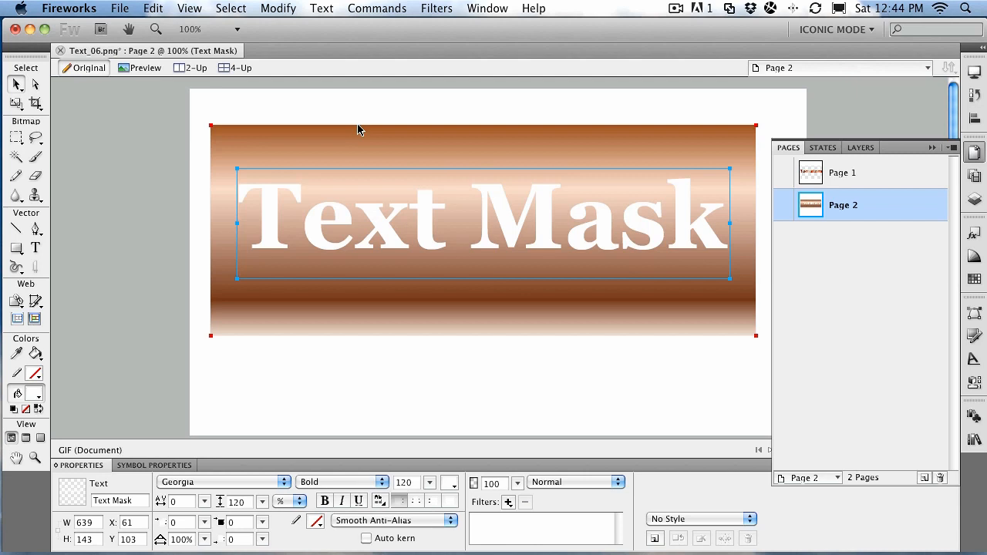
# Step: Cut the white "Text Mask" text and paste it as a mask onto the copper gradient rectangle
pyautogui.press('super+x')
pyautogui.click(344, 198)
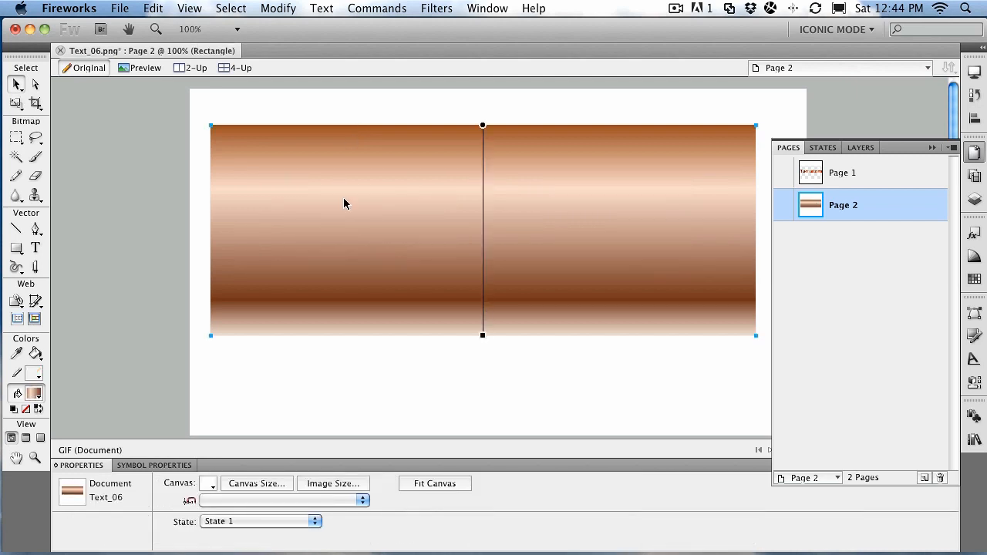
pyautogui.click(153, 7)
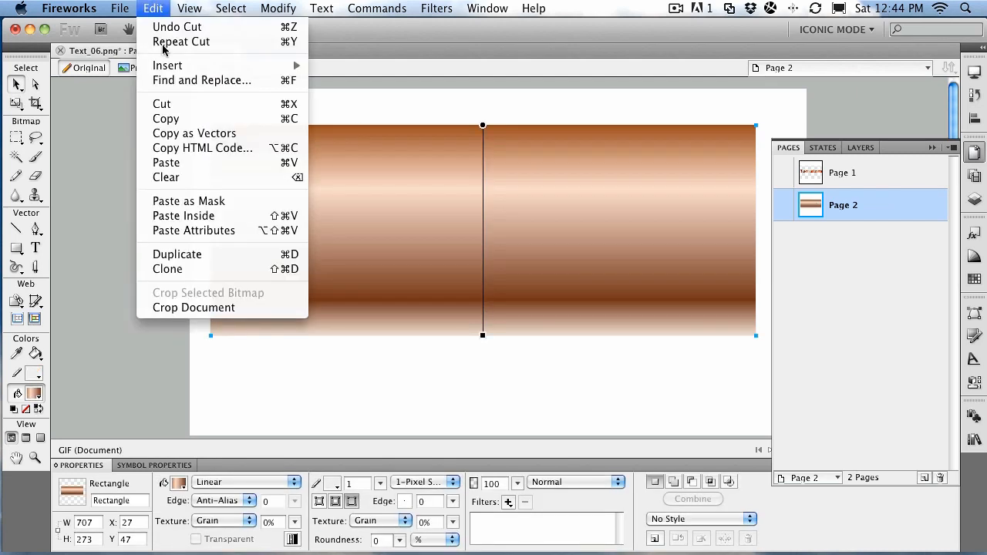
pyautogui.click(179, 202)
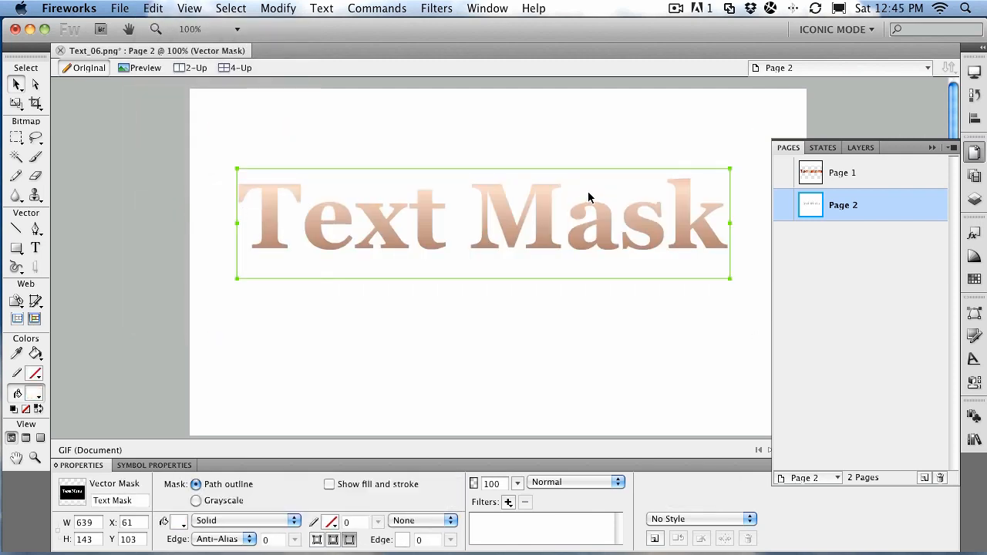
# Step: Select the rectangle inside the mask and shorten its gradient so it spans roughly the height of the letters, then deselect it
pyautogui.click(856, 149)
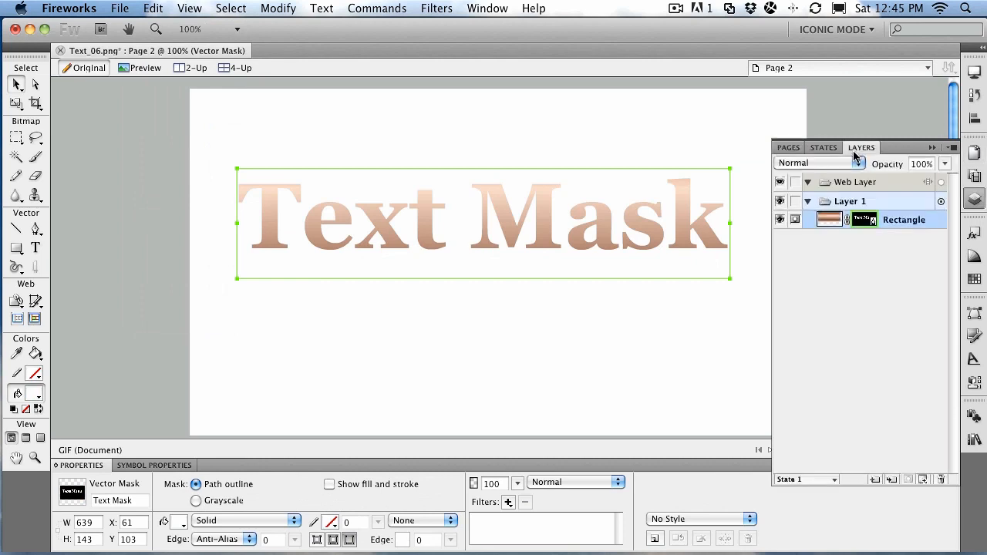
pyautogui.click(827, 220)
pyautogui.click(822, 221)
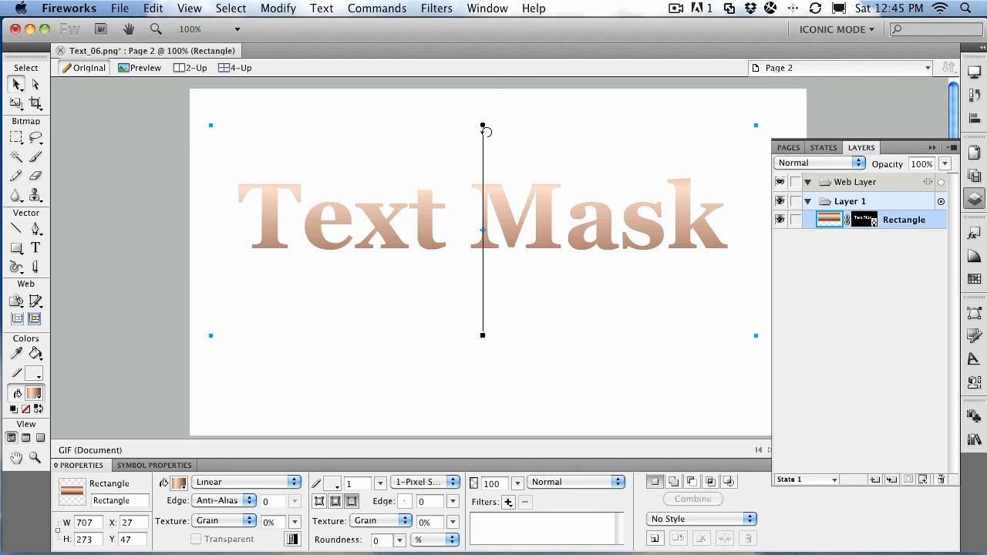
pyautogui.moveTo(482, 127); pyautogui.dragTo(479, 190)
pyautogui.moveTo(479, 394); pyautogui.dragTo(479, 285)
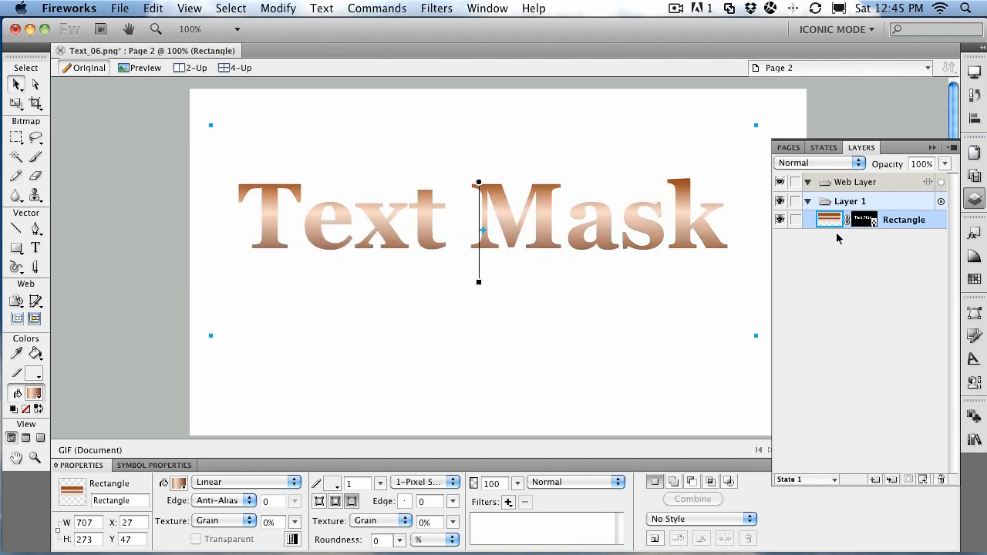
pyautogui.click(458, 366)
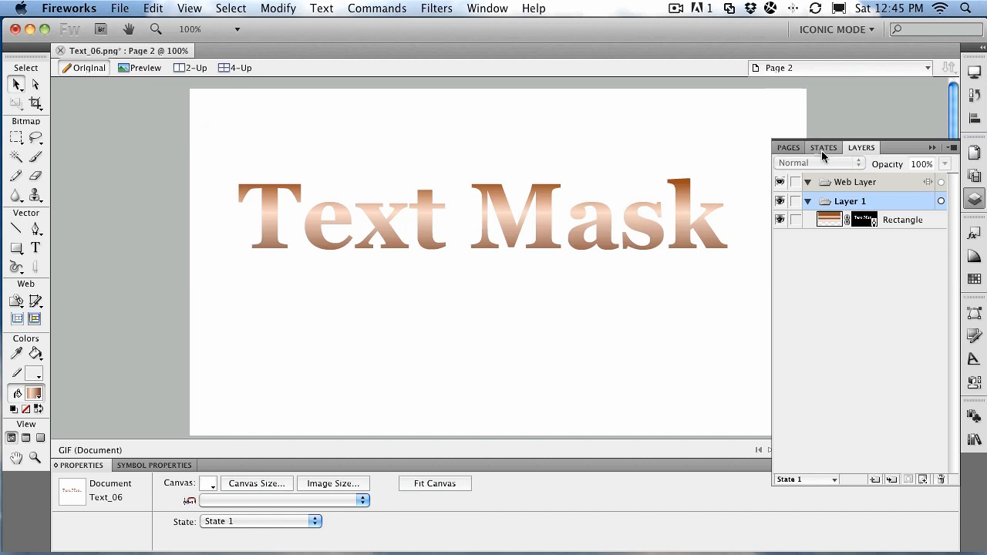
# Step: Switch to Page 1, select the masked tomato photo and review the mask commands available for it
pyautogui.click(788, 147)
pyautogui.click(838, 176)
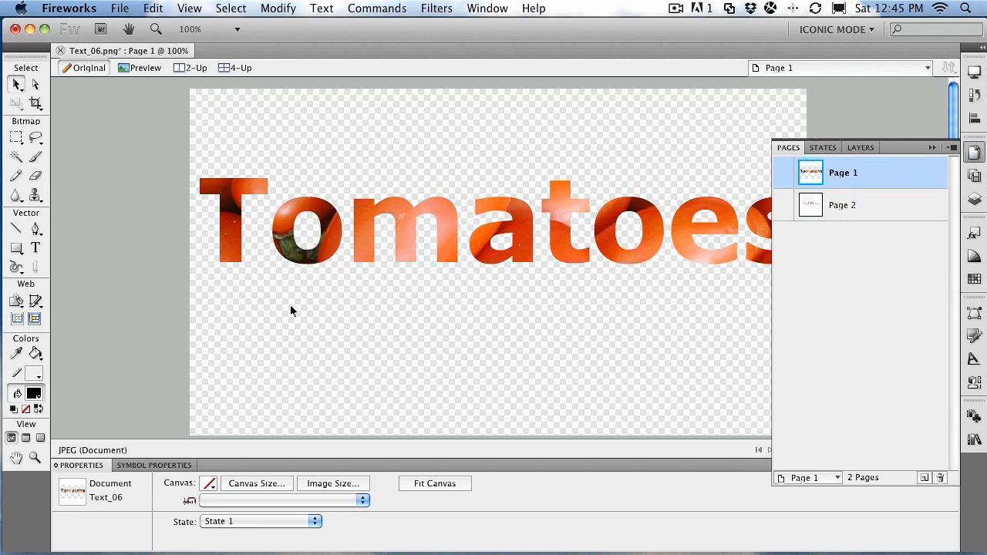
pyautogui.click(333, 200)
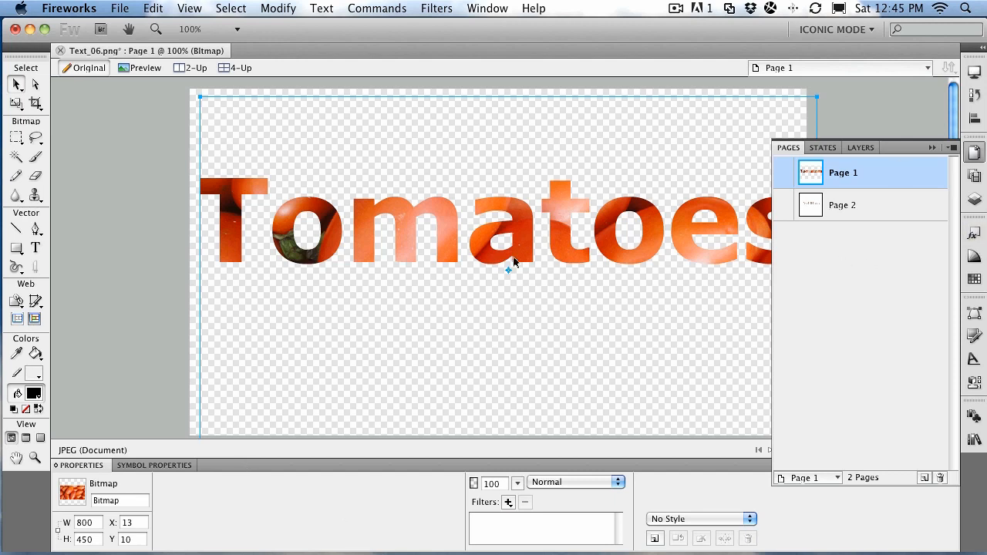
pyautogui.click(279, 9)
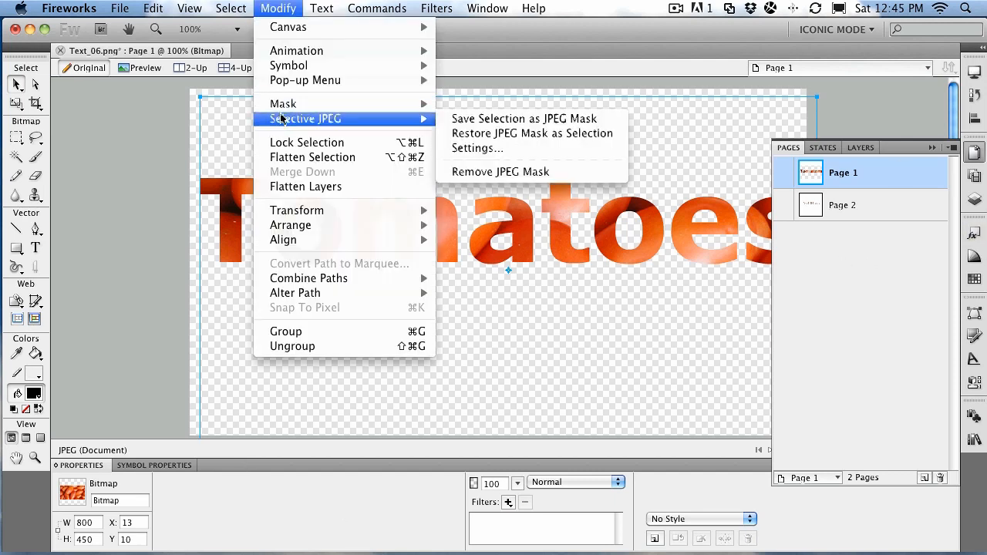
pyautogui.moveTo(285, 108)
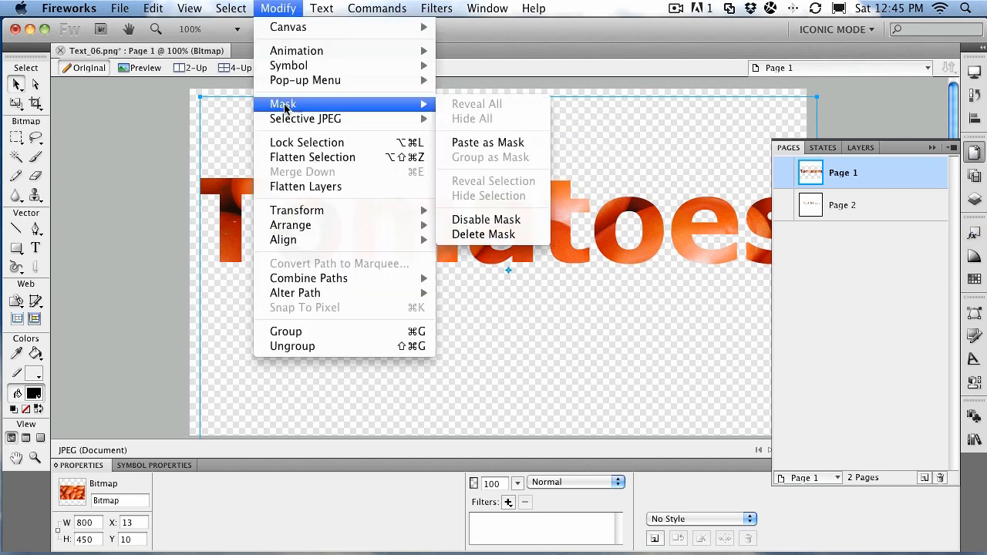
pyautogui.click(620, 62)
# Step: Return to Page 2 and review the Paste as Mask and Group as Mask commands without applying any
pyautogui.click(846, 205)
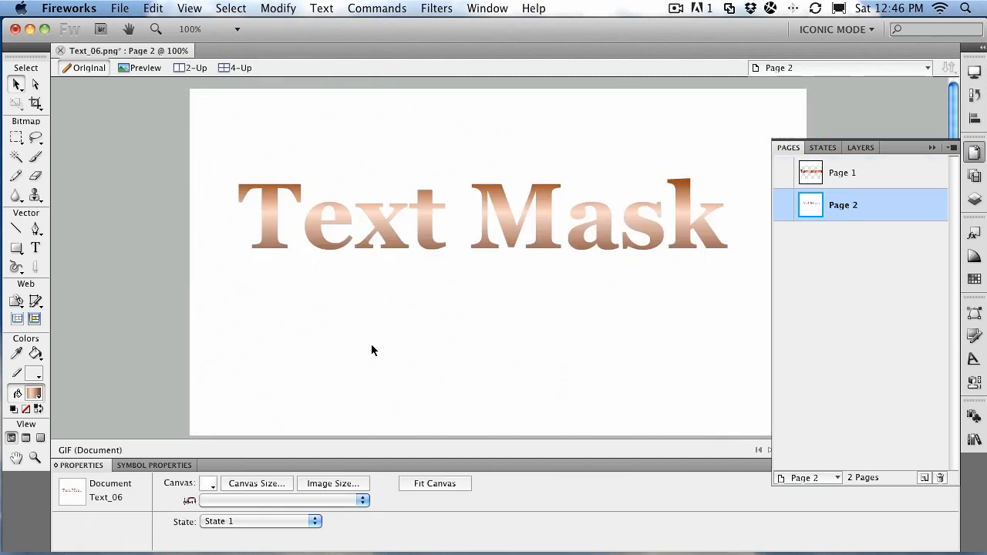
pyautogui.click(375, 229)
pyautogui.click(153, 9)
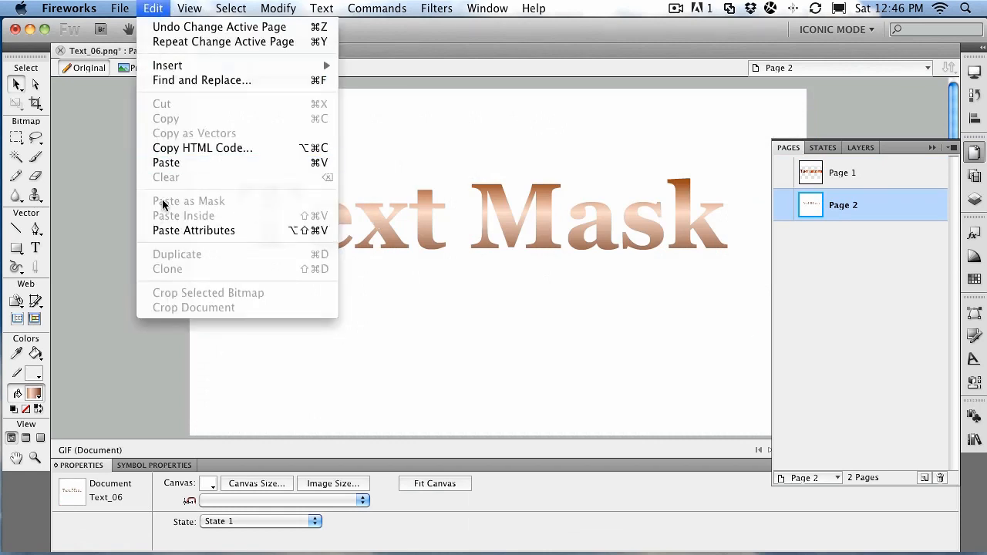
pyautogui.click(454, 144)
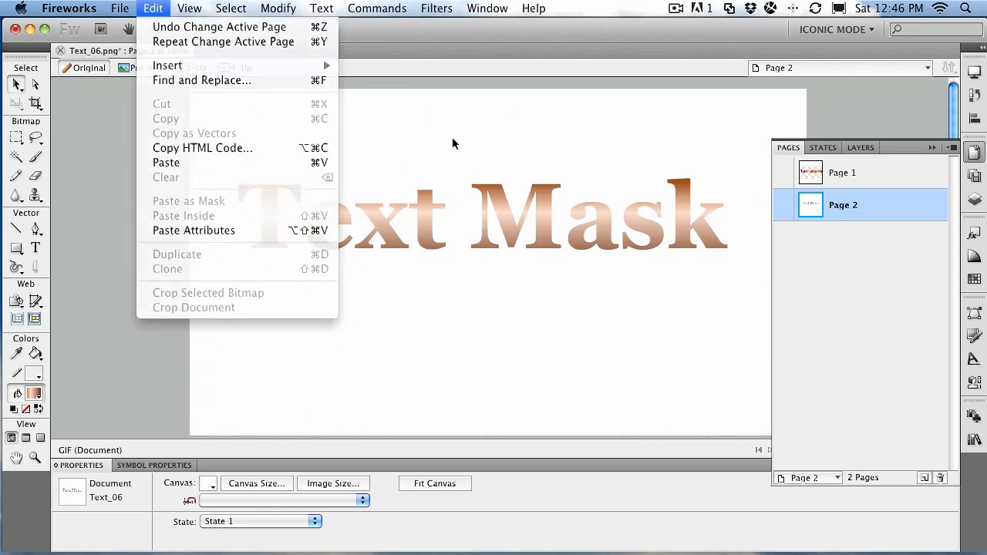
pyautogui.click(282, 11)
pyautogui.moveTo(314, 108)
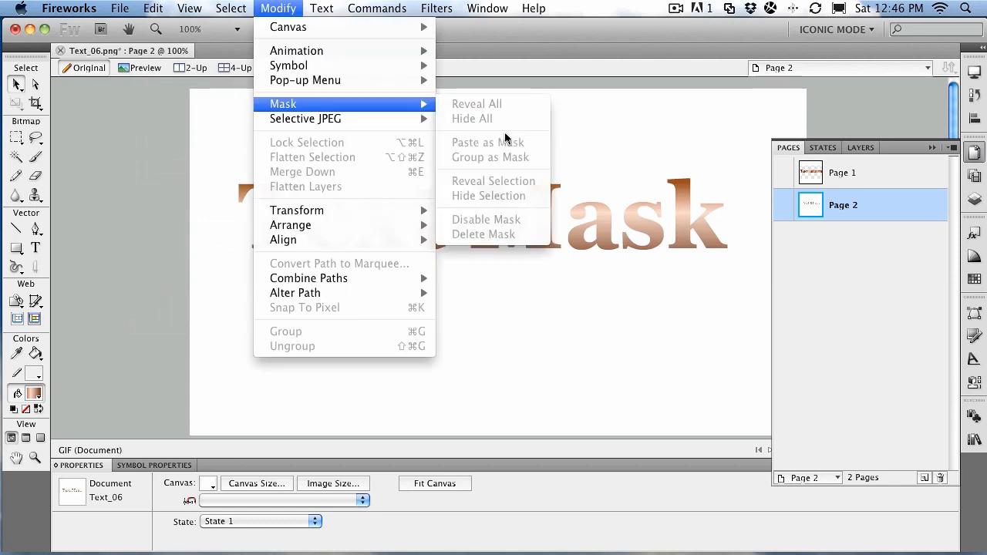
pyautogui.click(546, 61)
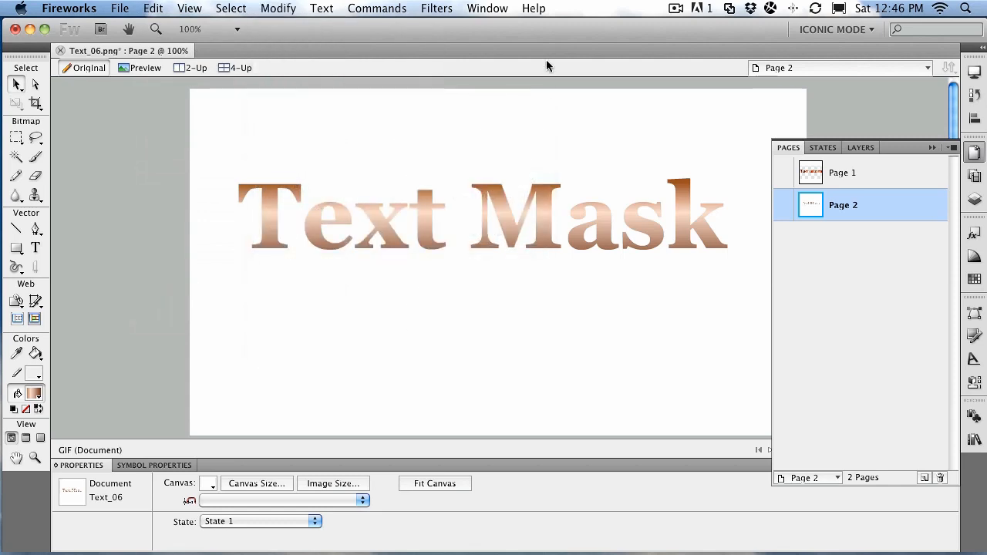